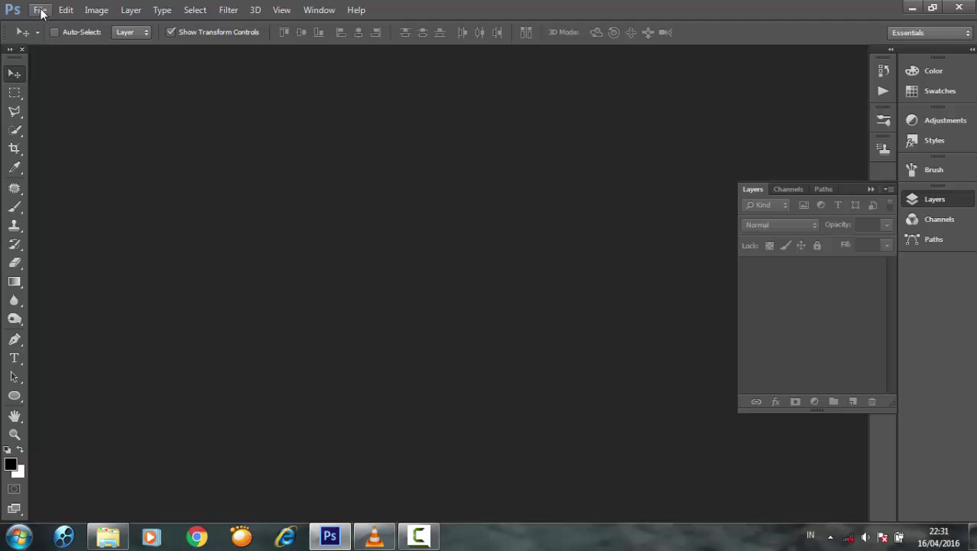
# Step: Create a new 720 × 360 pixel document with a white background
pyautogui.click(41, 10)
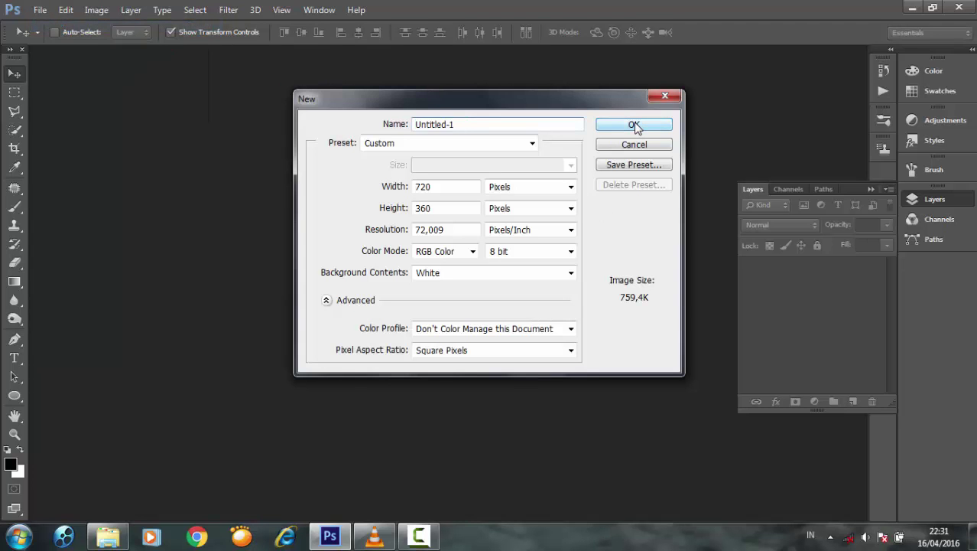
pyautogui.click(634, 126)
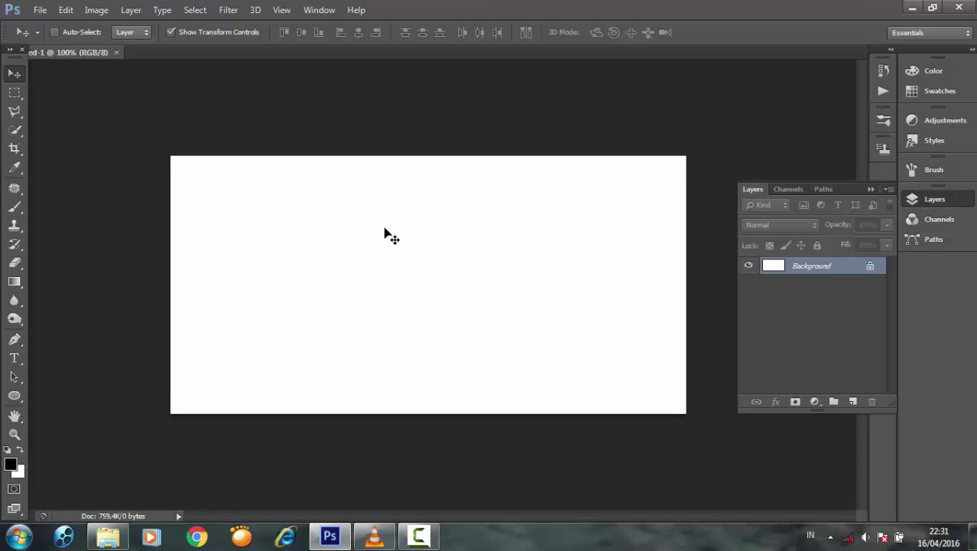
# Step: Add a committed text layer reading BEAUTY on the white canvas
pyautogui.click(14, 357)
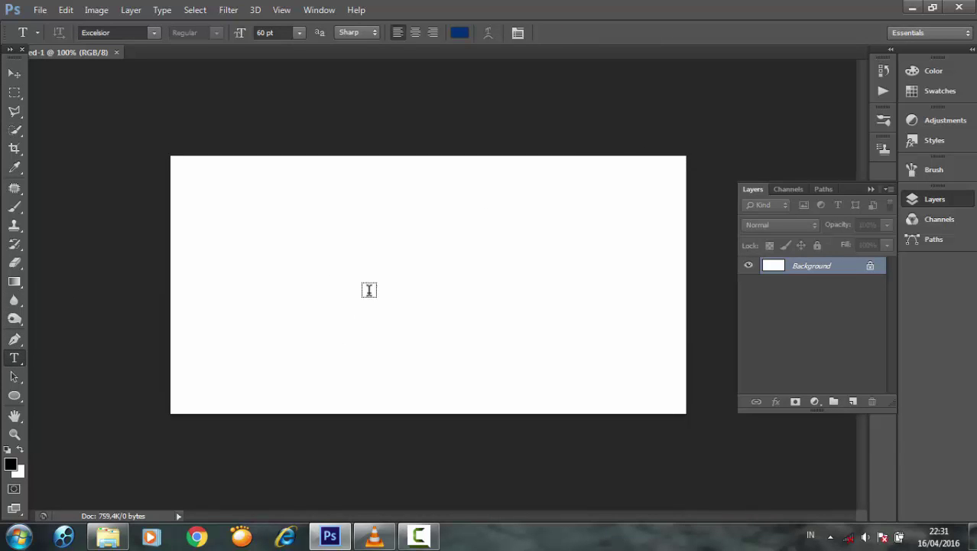
pyautogui.click(355, 298)
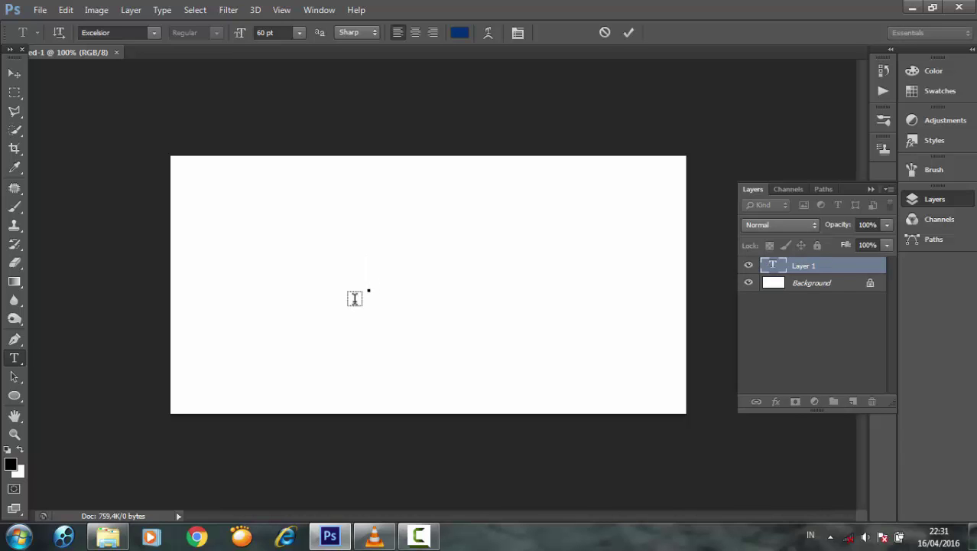
pyautogui.write('BEAUT')
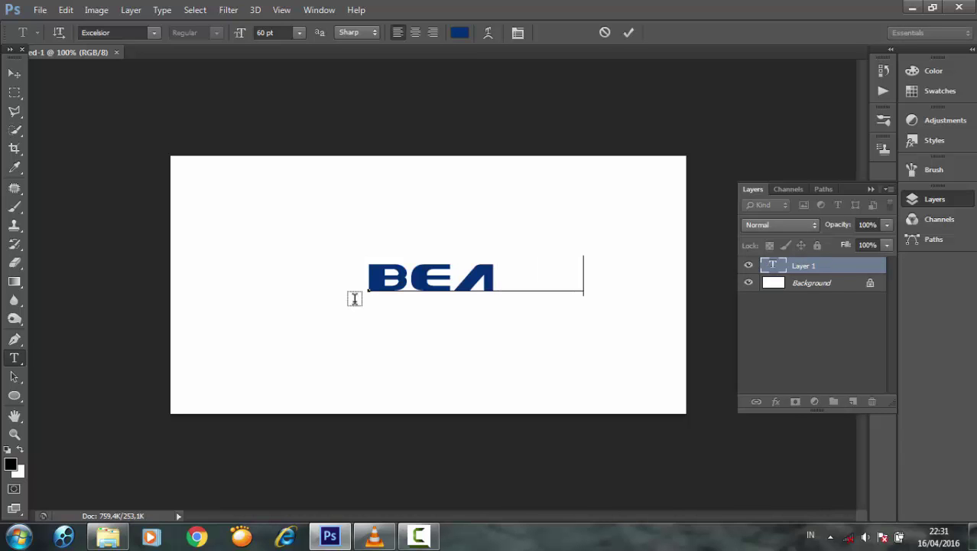
pyautogui.write('Y')
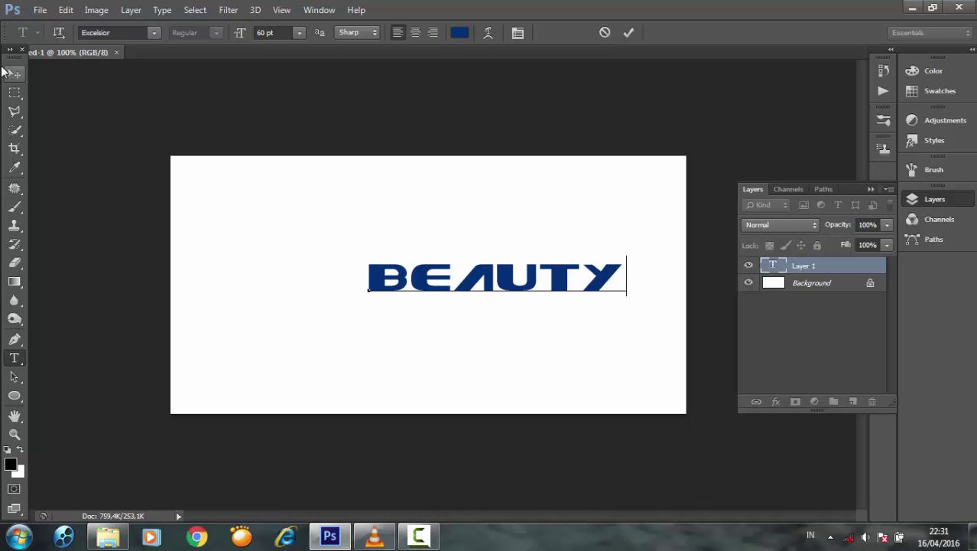
pyautogui.click(15, 73)
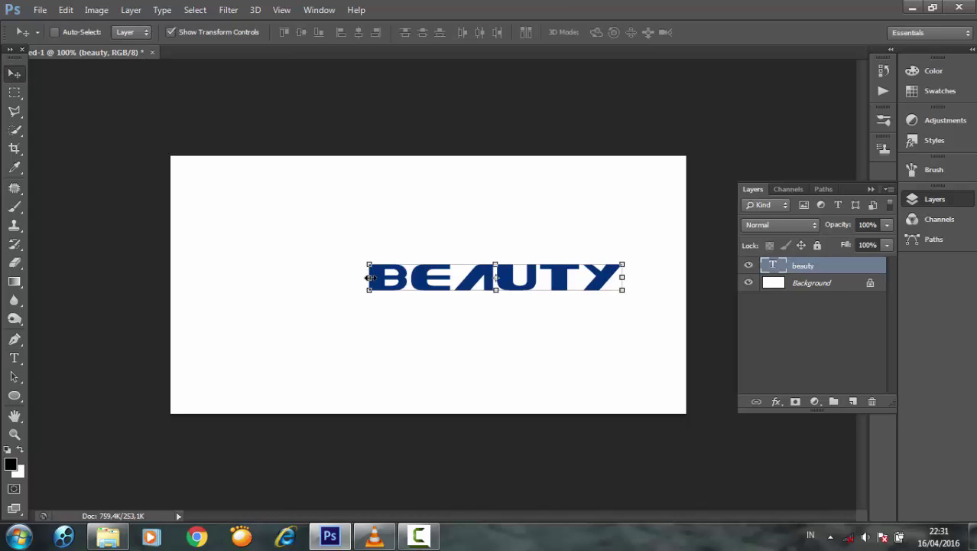
# Step: Stretch the BEAUTY text to 149.63% width and 464.31% height, and commit the transform
pyautogui.moveTo(370, 277); pyautogui.dragTo(245, 272)
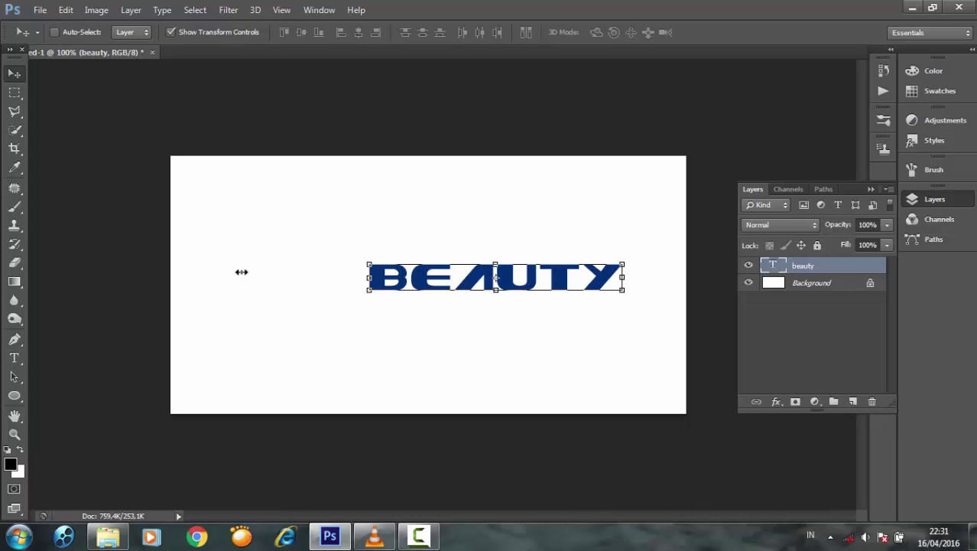
pyautogui.moveTo(242, 272); pyautogui.dragTo(242, 273)
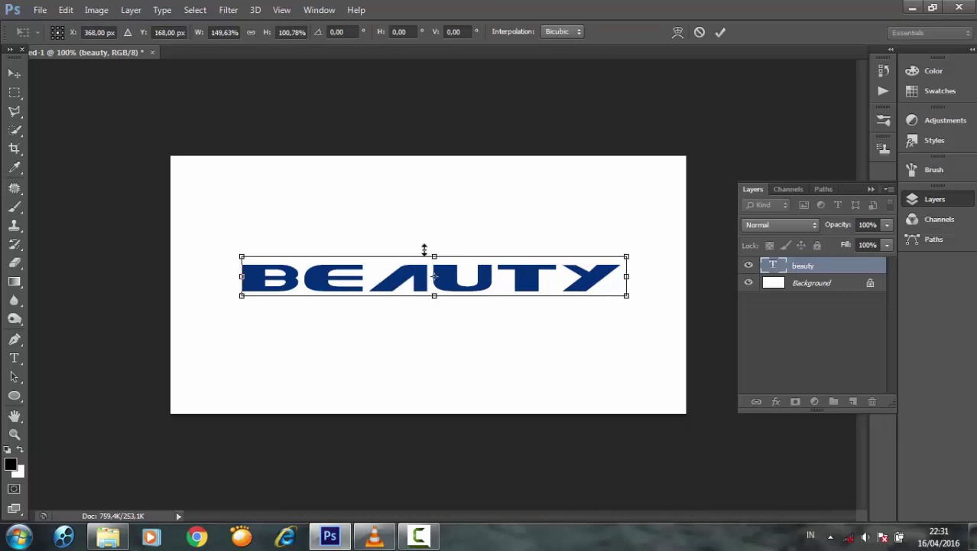
pyautogui.moveTo(435, 258); pyautogui.dragTo(435, 196)
pyautogui.moveTo(435, 301); pyautogui.dragTo(434, 358)
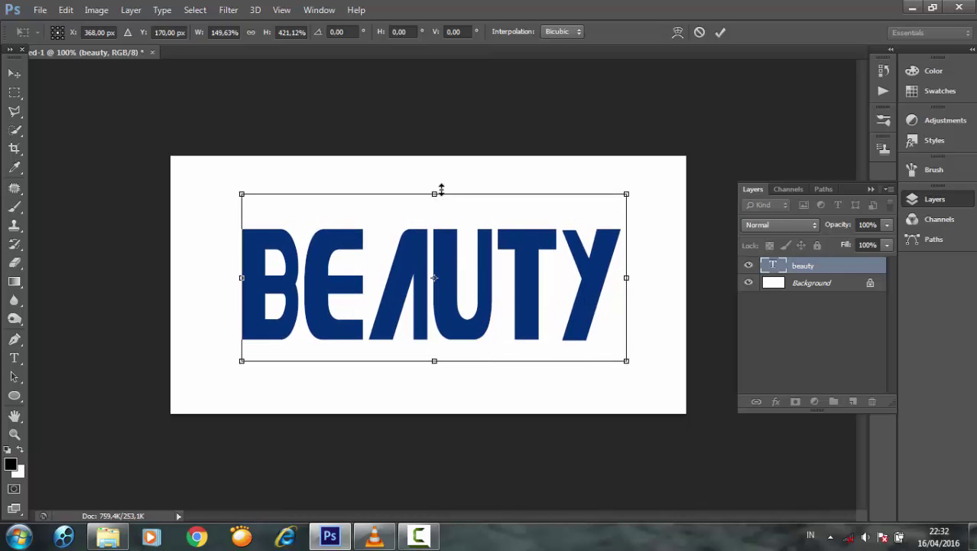
pyautogui.moveTo(434, 193); pyautogui.dragTo(434, 177)
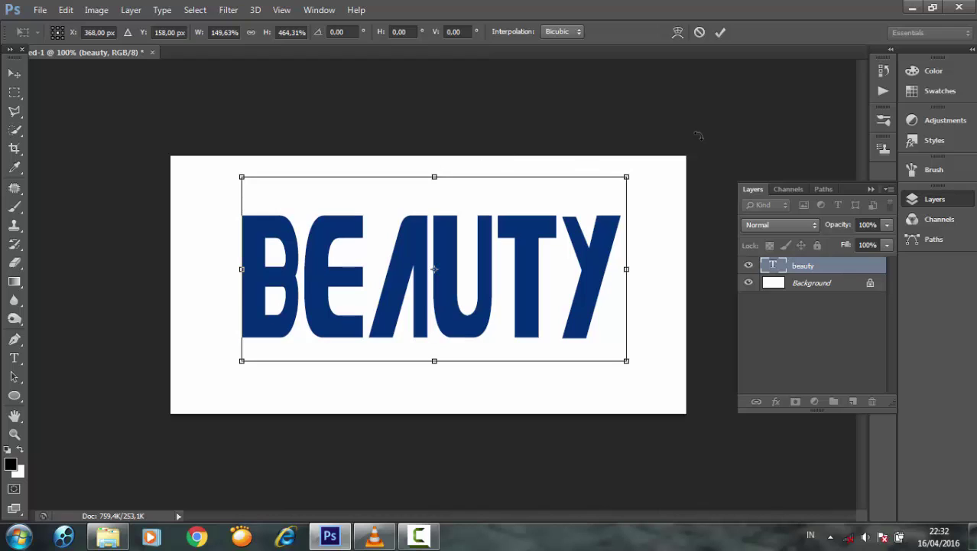
pyautogui.click(719, 32)
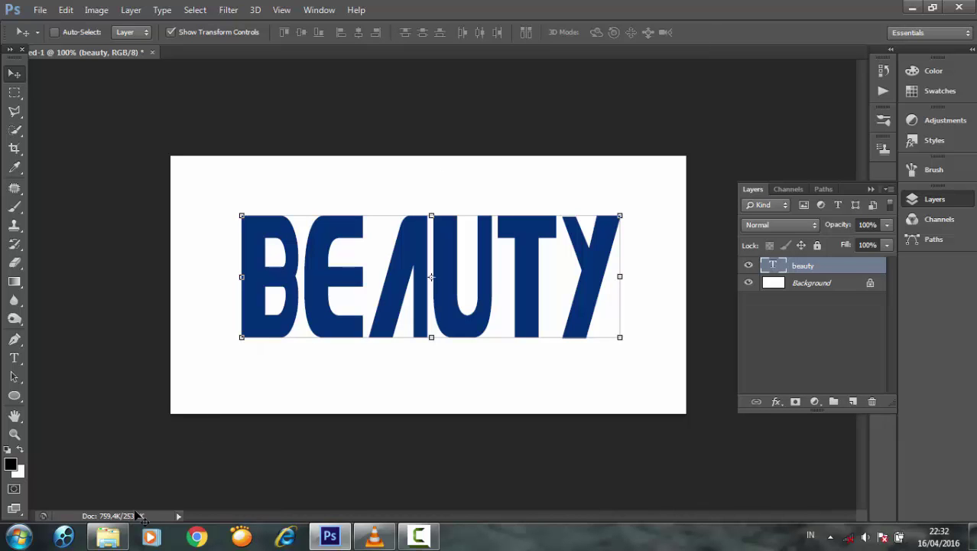
# Step: Drag the Hitsujiyama park flower-field image from Explorer onto the Photoshop canvas
pyautogui.click(108, 536)
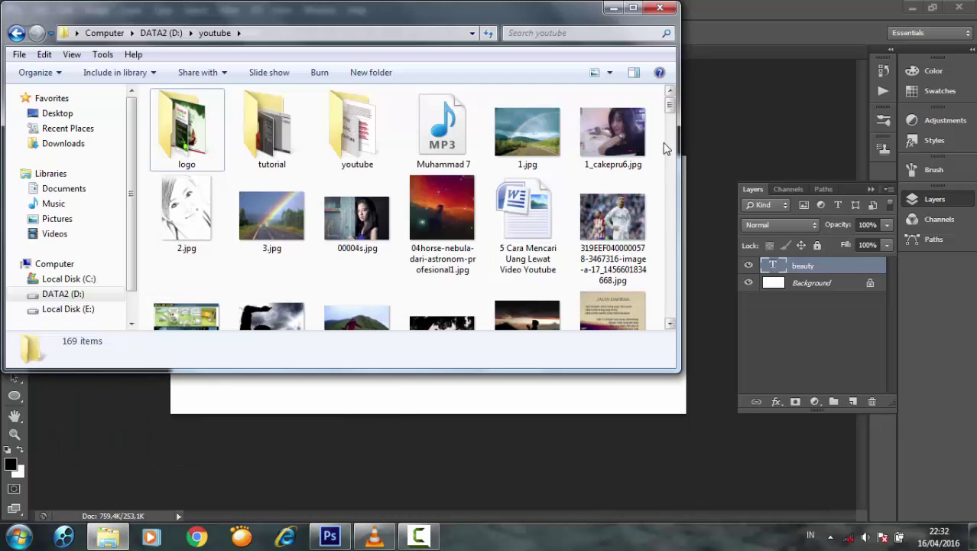
pyautogui.moveTo(671, 104); pyautogui.dragTo(670, 137)
pyautogui.moveTo(527, 114)
pyautogui.mouseDown()
pyautogui.moveTo(371, 332)
pyautogui.moveTo(318, 345)
pyautogui.moveTo(320, 294)
pyautogui.mouseUp()
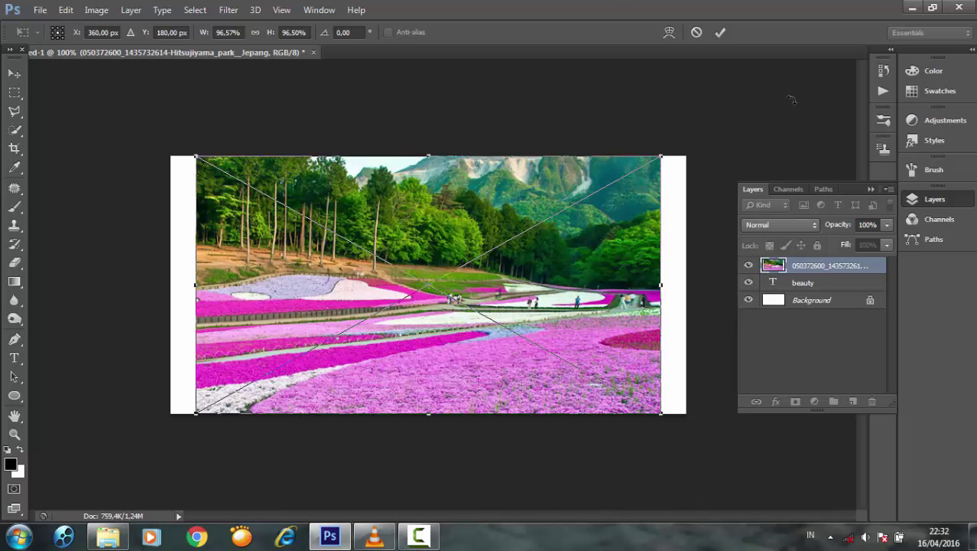
# Step: Lower the flower photo's opacity, then shrink and move it over the letters BEA
pyautogui.click(888, 224)
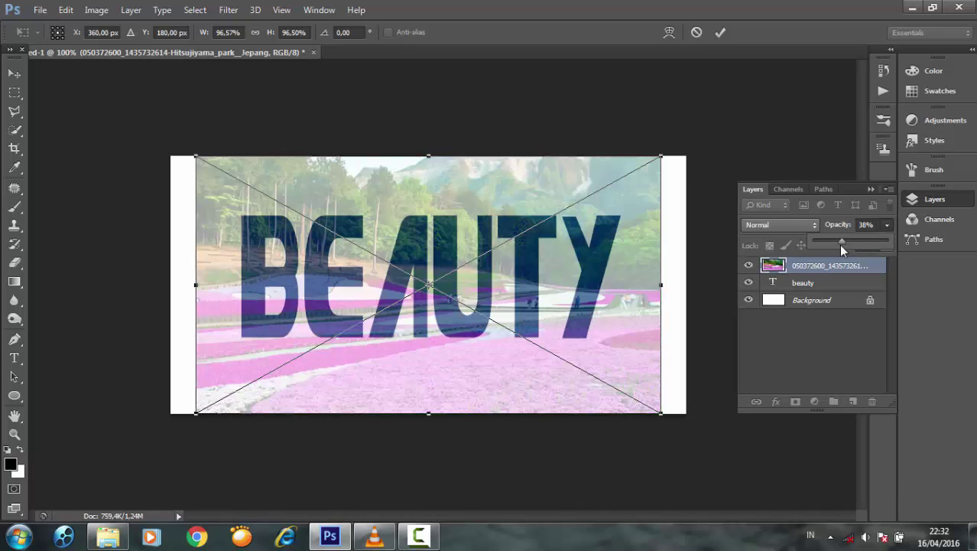
pyautogui.moveTo(843, 246); pyautogui.dragTo(820, 248)
pyautogui.moveTo(527, 315); pyautogui.dragTo(508, 281)
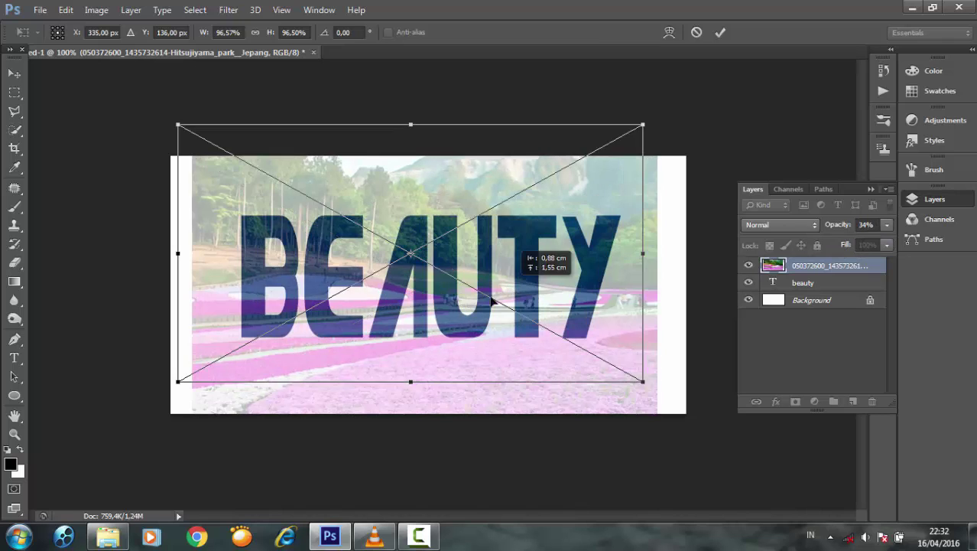
pyautogui.moveTo(407, 345); pyautogui.dragTo(406, 336)
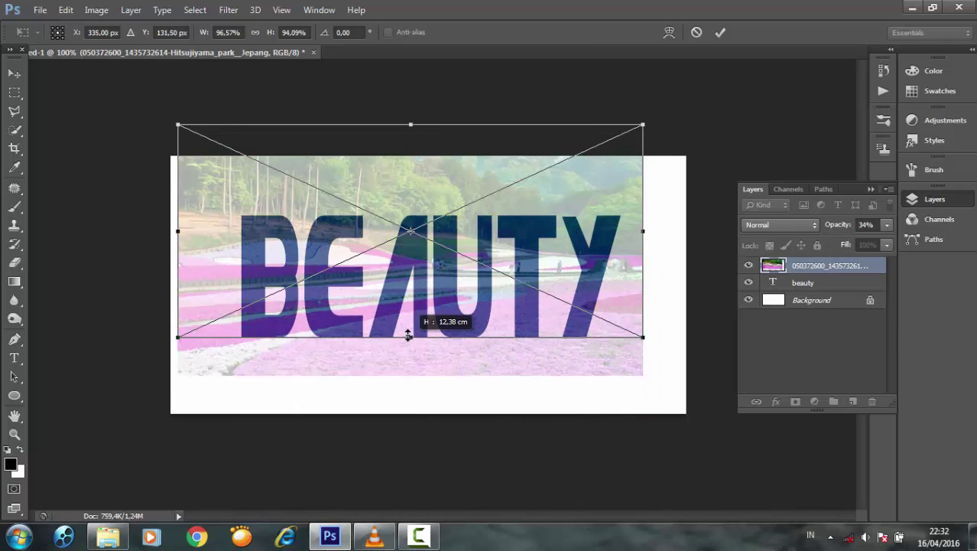
pyautogui.moveTo(641, 231); pyautogui.dragTo(398, 232)
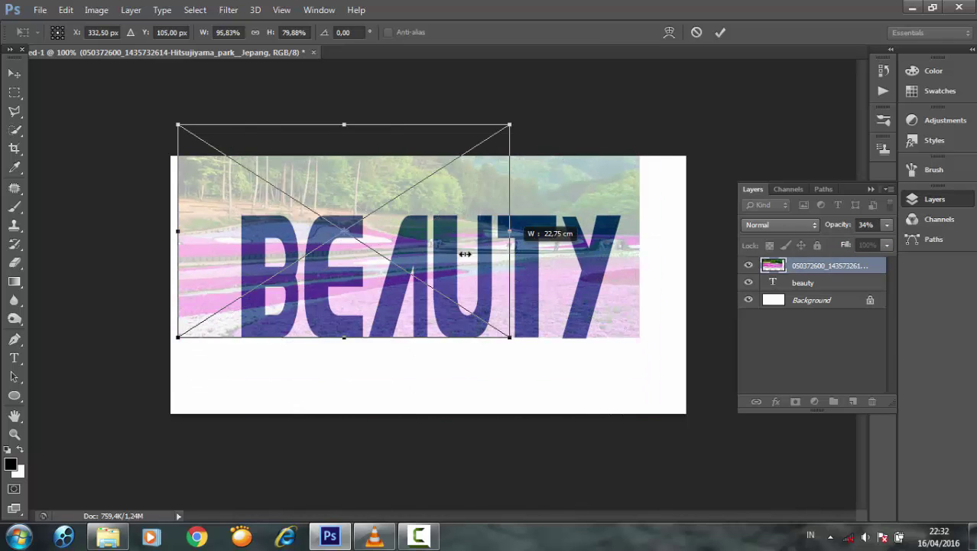
pyautogui.moveTo(322, 264)
pyautogui.mouseDown()
pyautogui.moveTo(337, 281)
pyautogui.moveTo(386, 286)
pyautogui.mouseUp()
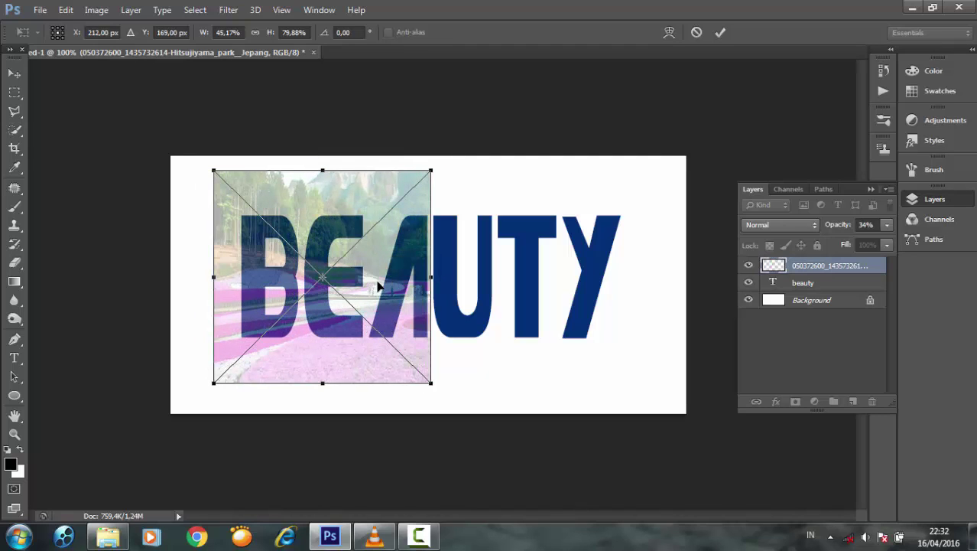
pyautogui.moveTo(322, 187); pyautogui.dragTo(322, 206)
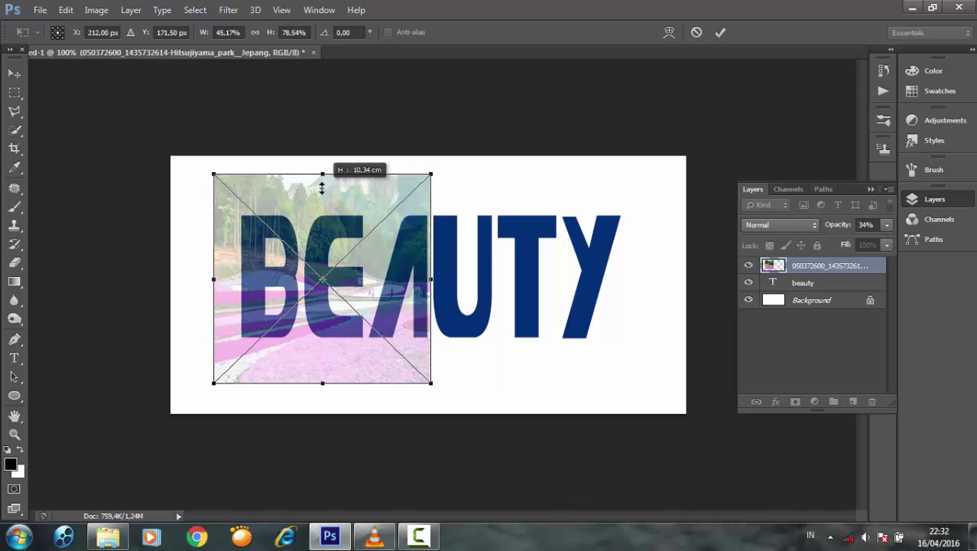
# Step: Nudge the flower photo up, raise its opacity to 85%, and commit the transform
pyautogui.rightClick(331, 264)
pyautogui.click(313, 252)
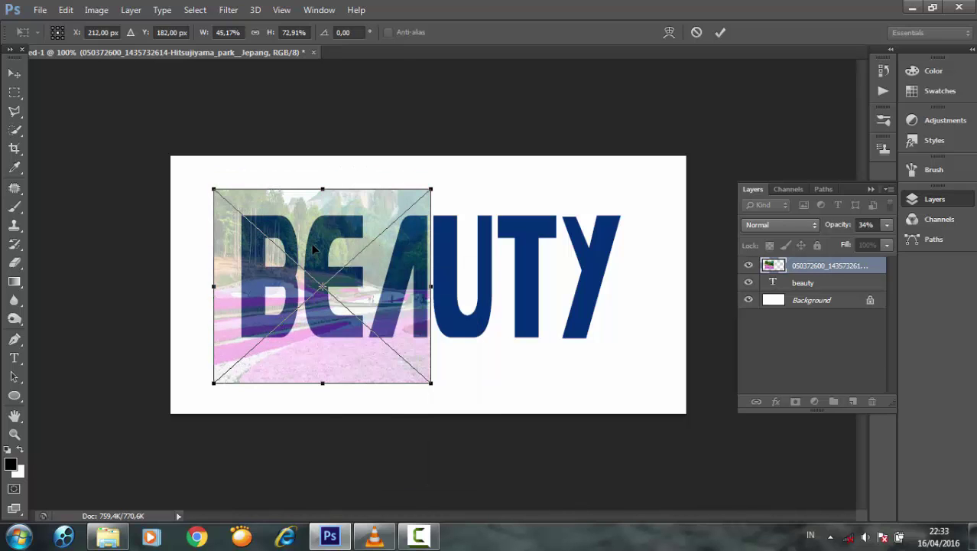
pyautogui.moveTo(322, 259)
pyautogui.mouseDown()
pyautogui.moveTo(326, 240)
pyautogui.moveTo(326, 249)
pyautogui.mouseUp()
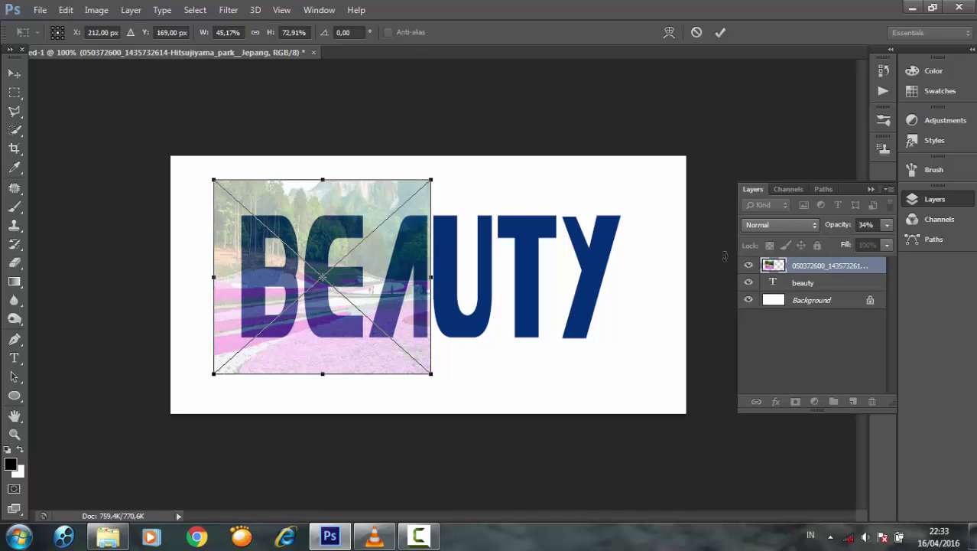
pyautogui.click(885, 227)
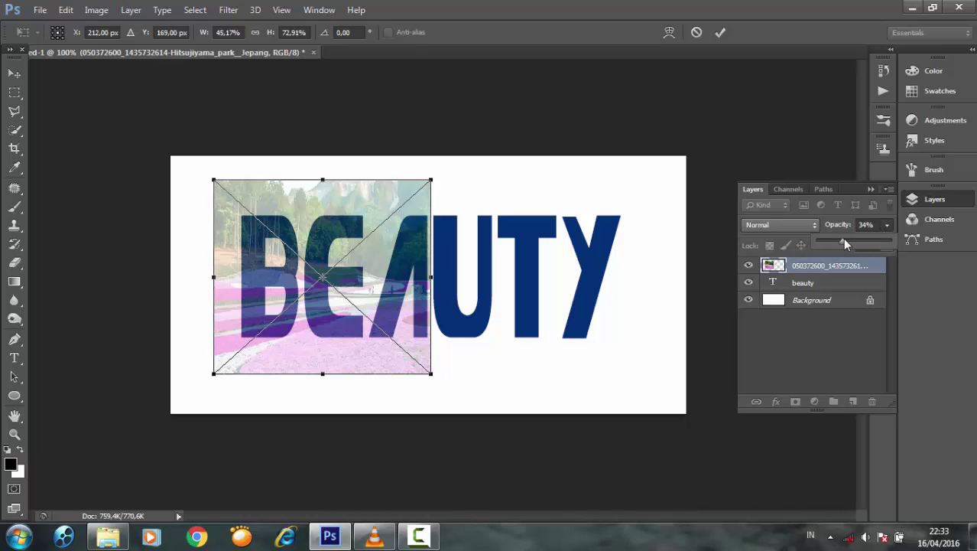
pyautogui.moveTo(844, 241); pyautogui.dragTo(879, 241)
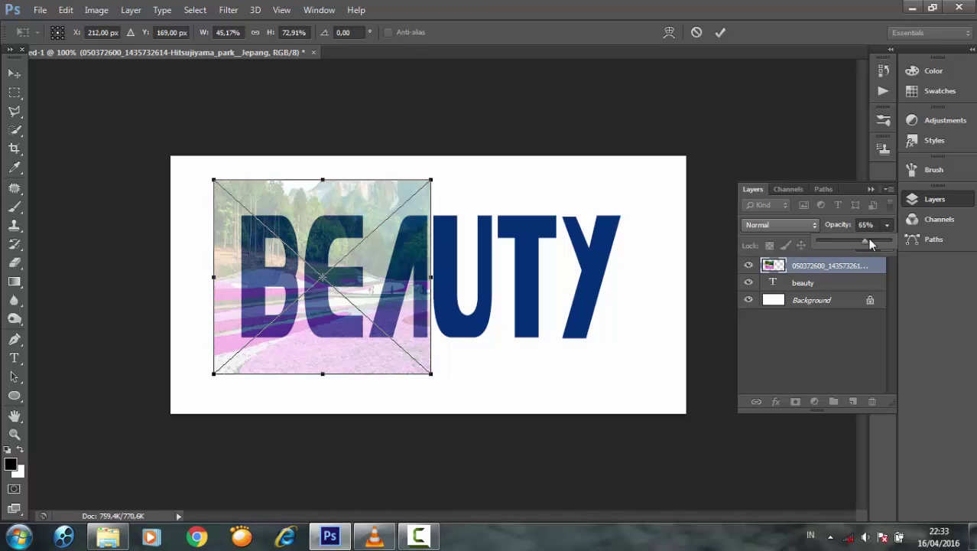
pyautogui.click(722, 36)
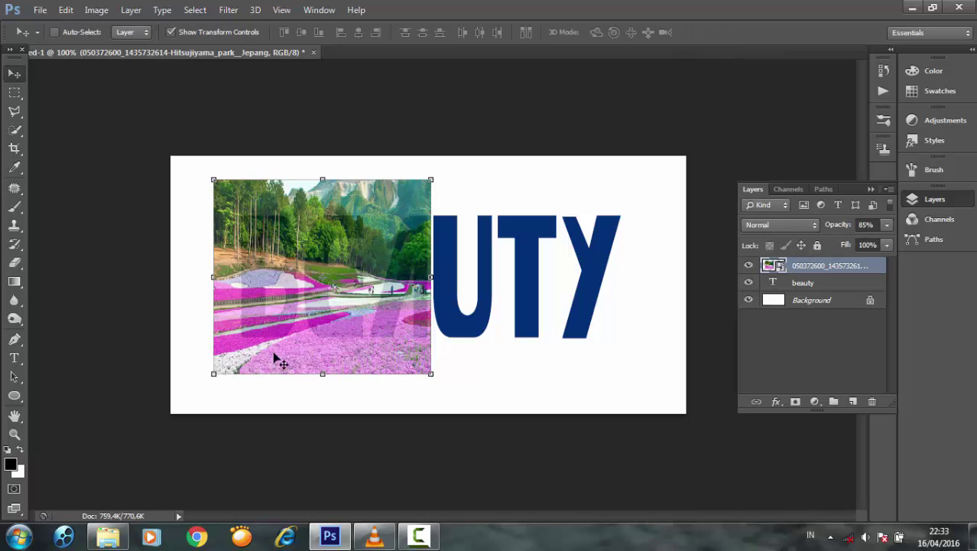
# Step: Drag Gambar-Pemandangan-Alam-Indah1.jpg from Explorer into the Photoshop document
pyautogui.click(121, 539)
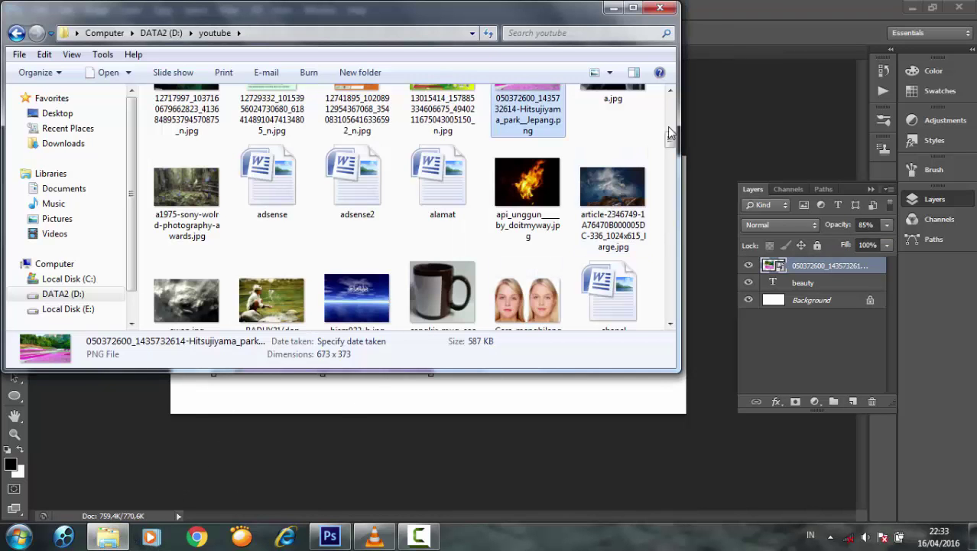
pyautogui.moveTo(668, 130); pyautogui.dragTo(670, 186)
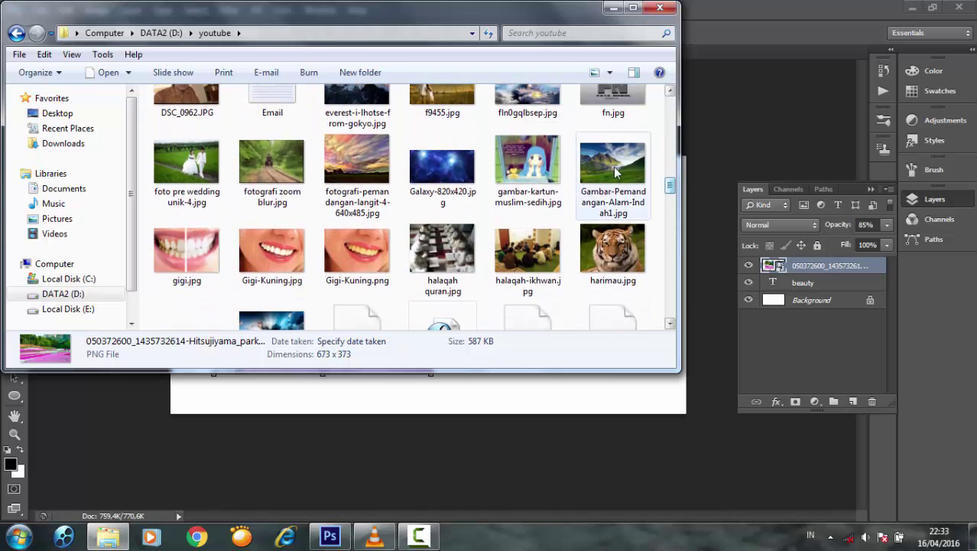
pyautogui.click(613, 167)
pyautogui.click(331, 537)
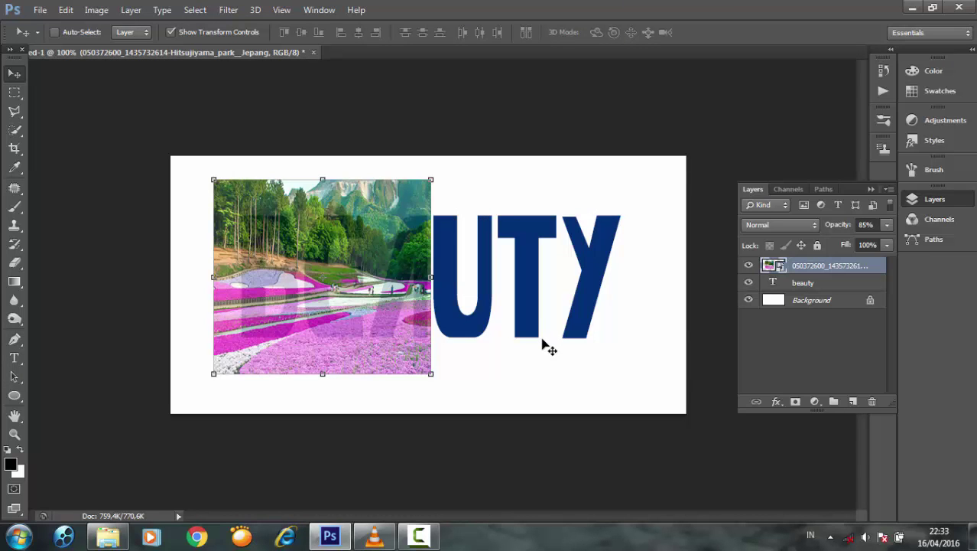
pyautogui.moveTo(550, 348); pyautogui.dragTo(545, 345)
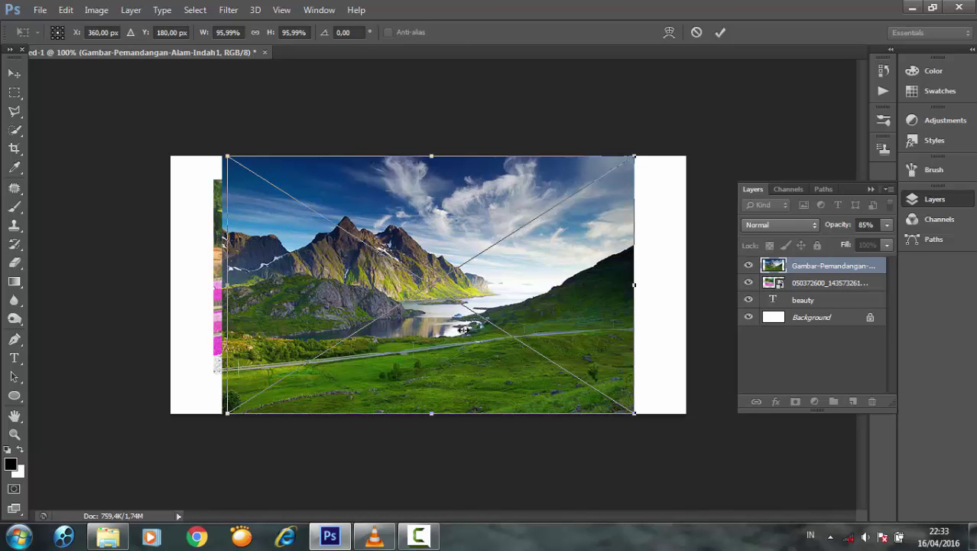
# Step: Resize the mountain photo to 47.33% × 54.39% beside the flower photo and commit it
pyautogui.moveTo(219, 283)
pyautogui.mouseDown()
pyautogui.moveTo(483, 315)
pyautogui.moveTo(435, 285)
pyautogui.mouseUp()
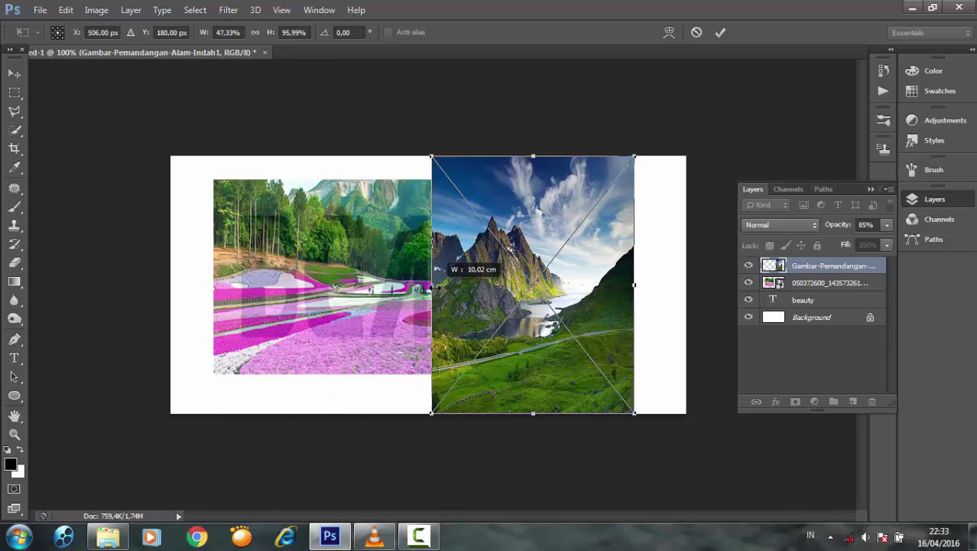
pyautogui.moveTo(546, 131); pyautogui.dragTo(532, 153)
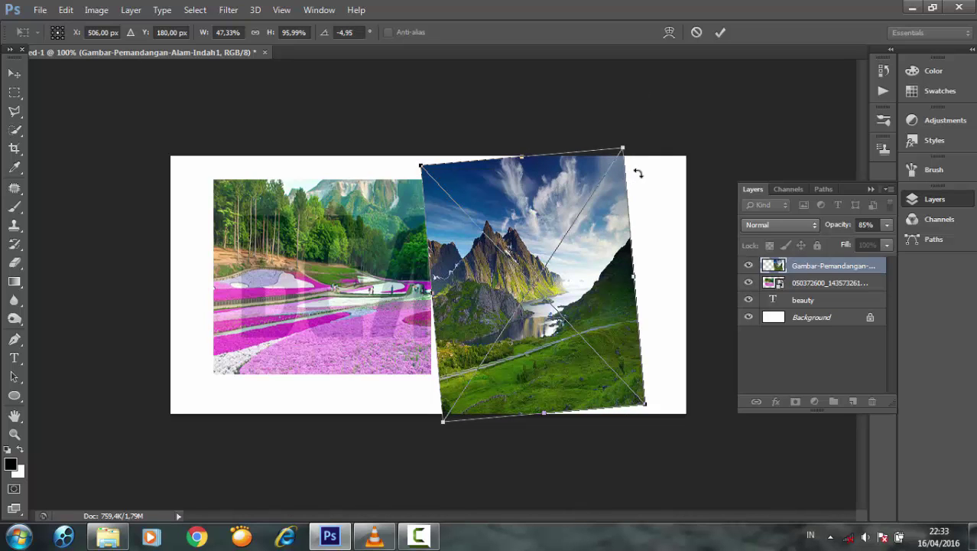
pyautogui.moveTo(640, 168); pyautogui.dragTo(639, 184)
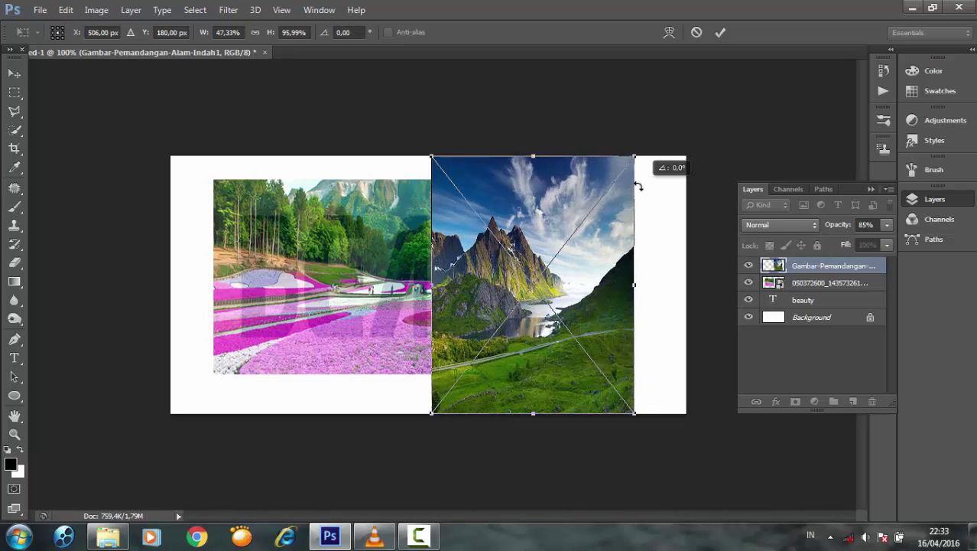
pyautogui.moveTo(531, 197); pyautogui.dragTo(530, 268)
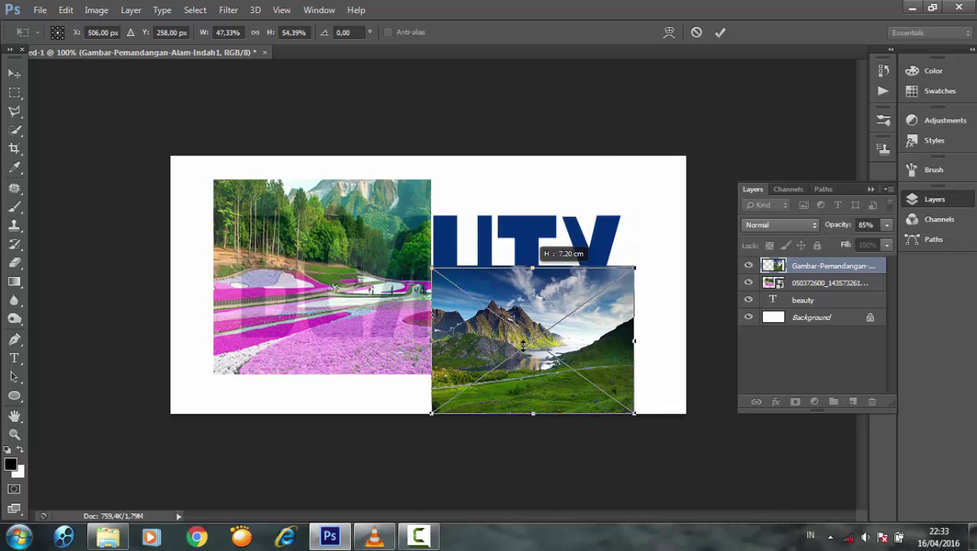
pyautogui.moveTo(524, 353)
pyautogui.mouseDown()
pyautogui.moveTo(520, 314)
pyautogui.moveTo(521, 324)
pyautogui.mouseUp()
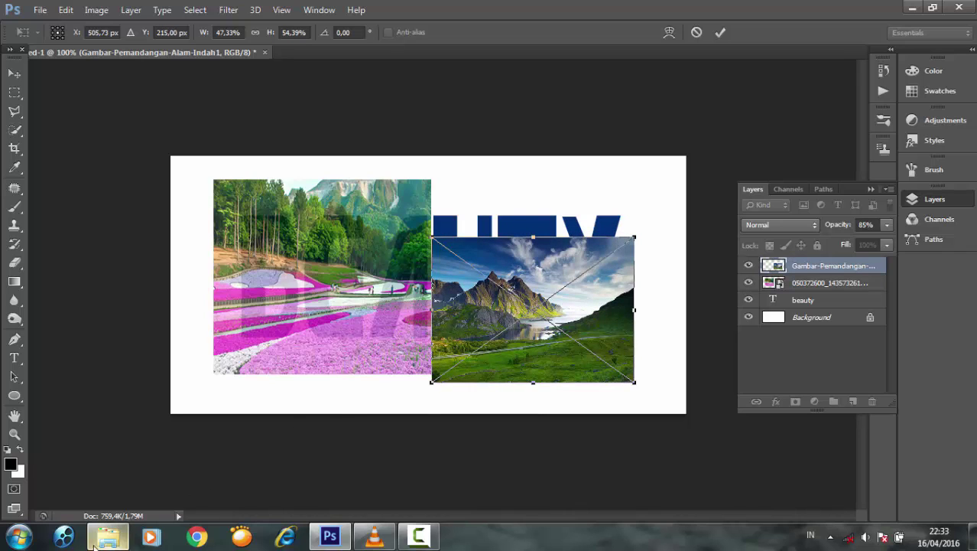
pyautogui.click(721, 33)
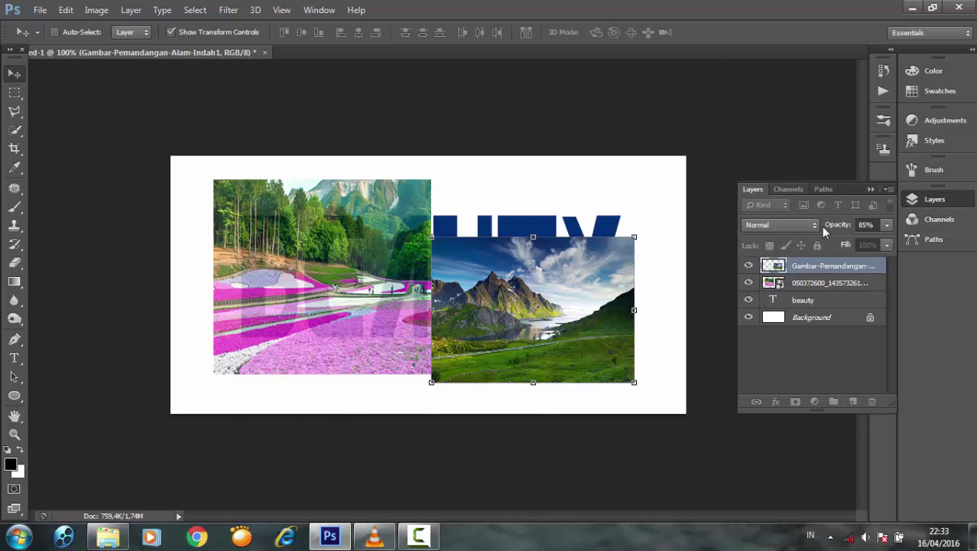
# Step: Set both the mountain and flower photo layers to 100% opacity
pyautogui.click(887, 224)
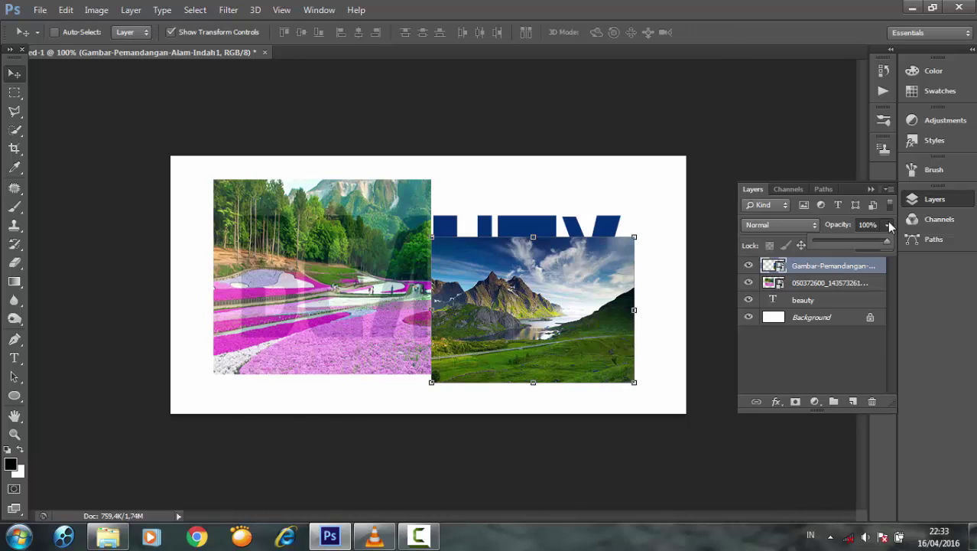
pyautogui.click(888, 225)
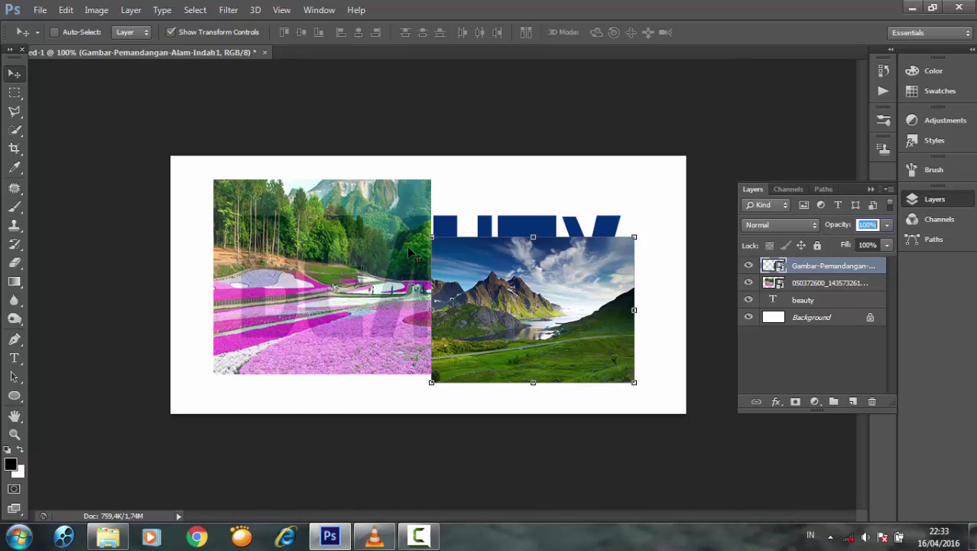
pyautogui.click(811, 283)
pyautogui.click(884, 225)
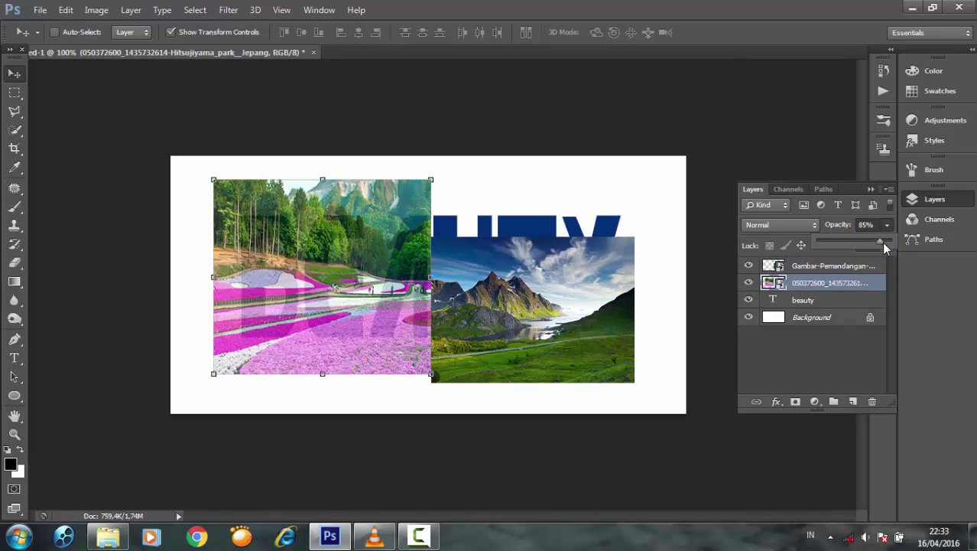
# Step: Drag karya-foto1.jpg from the youtube folder onto the Photoshop canvas
pyautogui.click(108, 537)
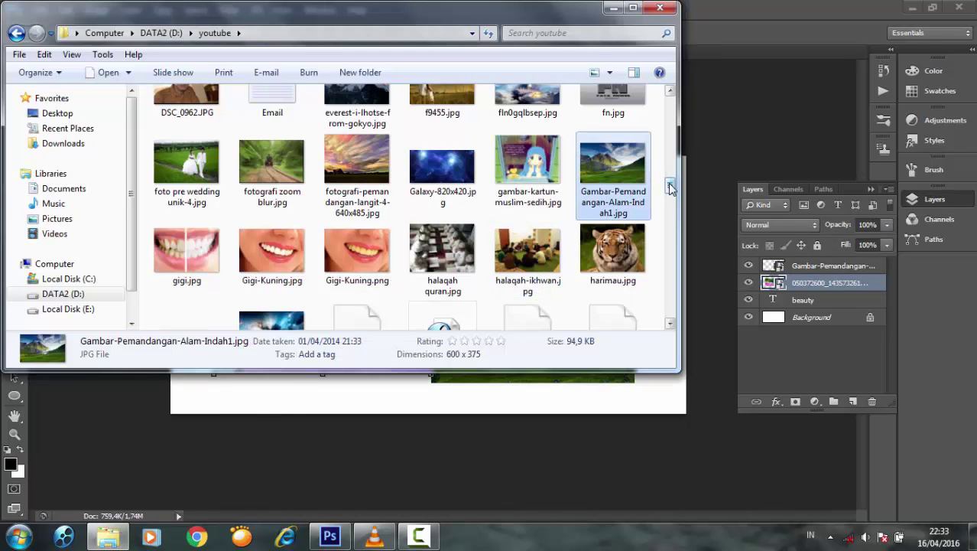
pyautogui.moveTo(668, 182)
pyautogui.mouseDown()
pyautogui.moveTo(671, 98)
pyautogui.moveTo(671, 182)
pyautogui.mouseUp()
pyautogui.moveTo(323, 198); pyautogui.dragTo(378, 382)
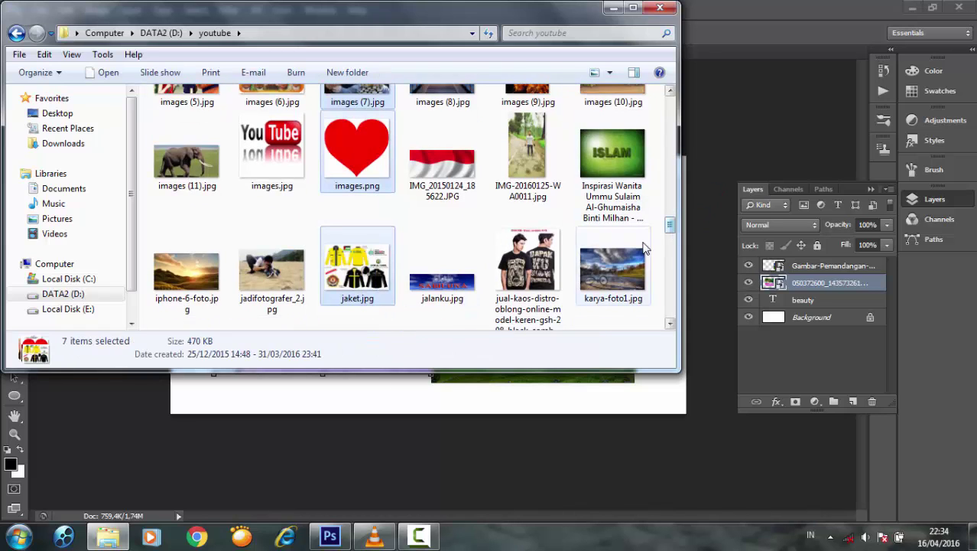
pyautogui.moveTo(613, 269)
pyautogui.mouseDown()
pyautogui.moveTo(351, 533)
pyautogui.moveTo(528, 241)
pyautogui.mouseUp()
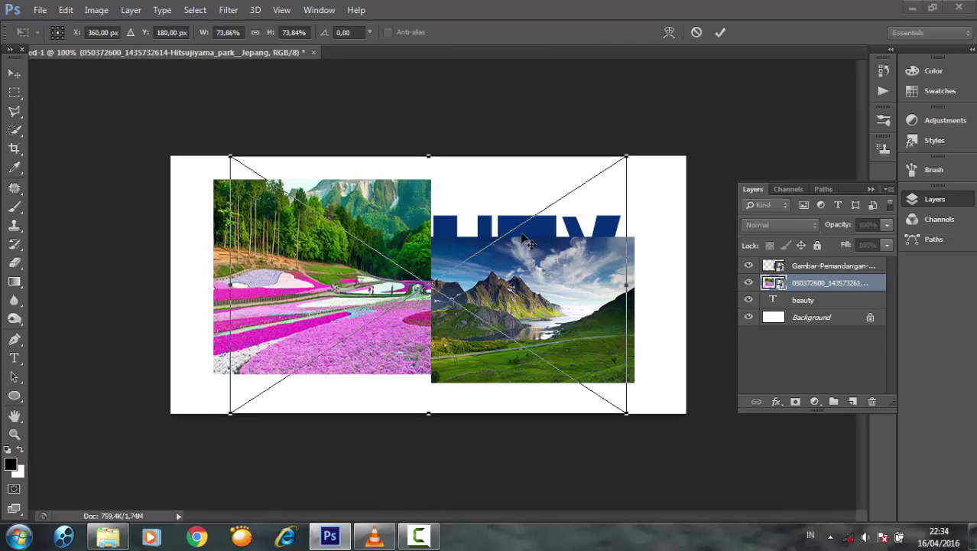
# Step: Resize the bicycle photo to 37.86% × 32.20% as a strip above the mountain photo
pyautogui.moveTo(430, 412); pyautogui.dragTo(430, 265)
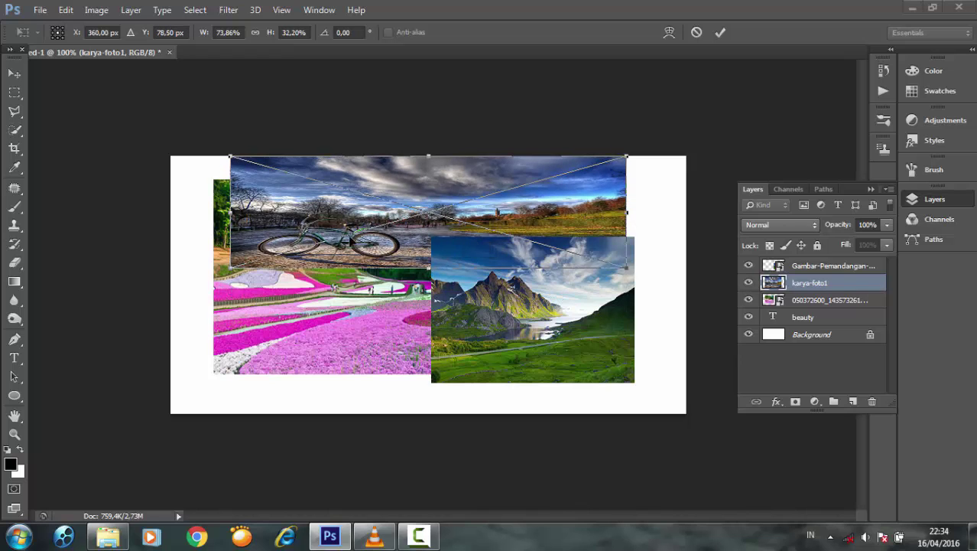
pyautogui.moveTo(229, 212)
pyautogui.mouseDown()
pyautogui.moveTo(451, 200)
pyautogui.moveTo(426, 200)
pyautogui.mouseUp()
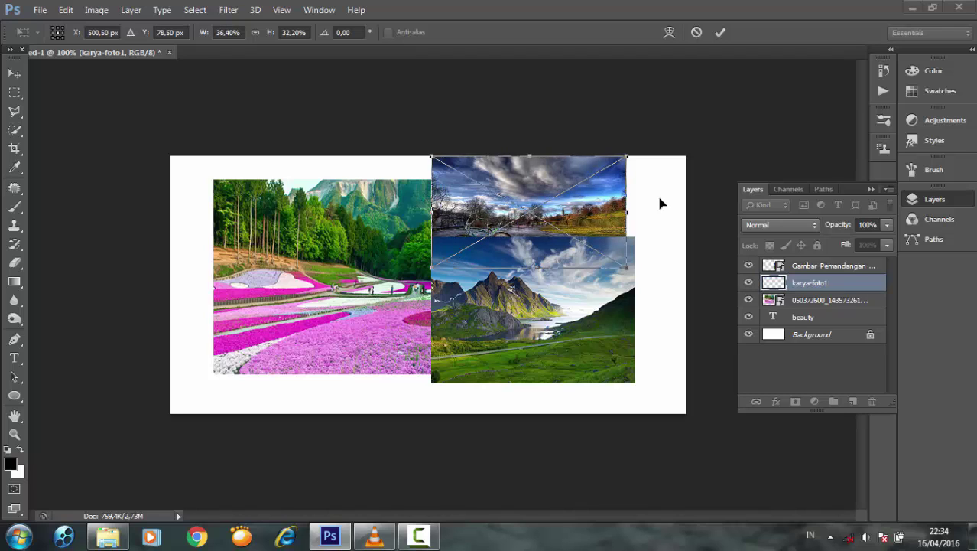
pyautogui.moveTo(630, 211); pyautogui.dragTo(637, 211)
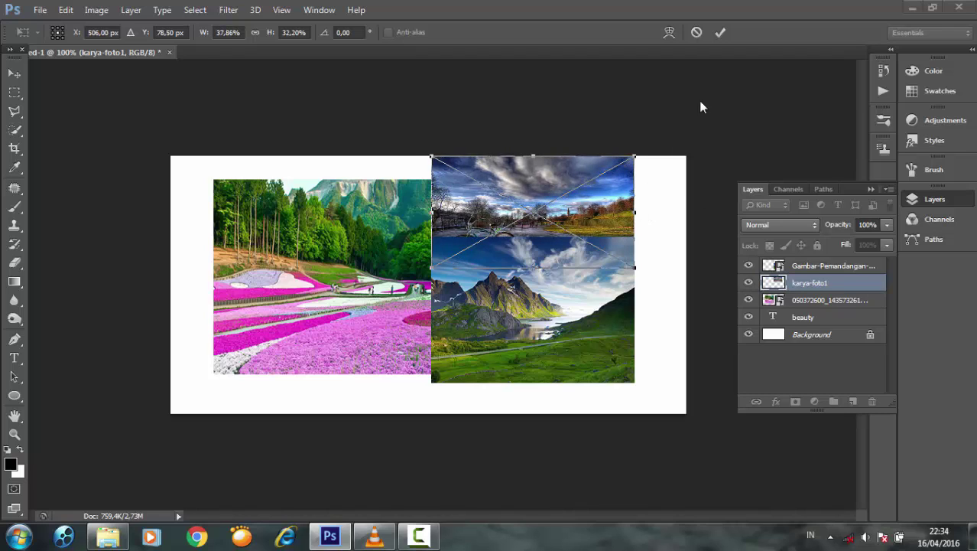
pyautogui.click(719, 32)
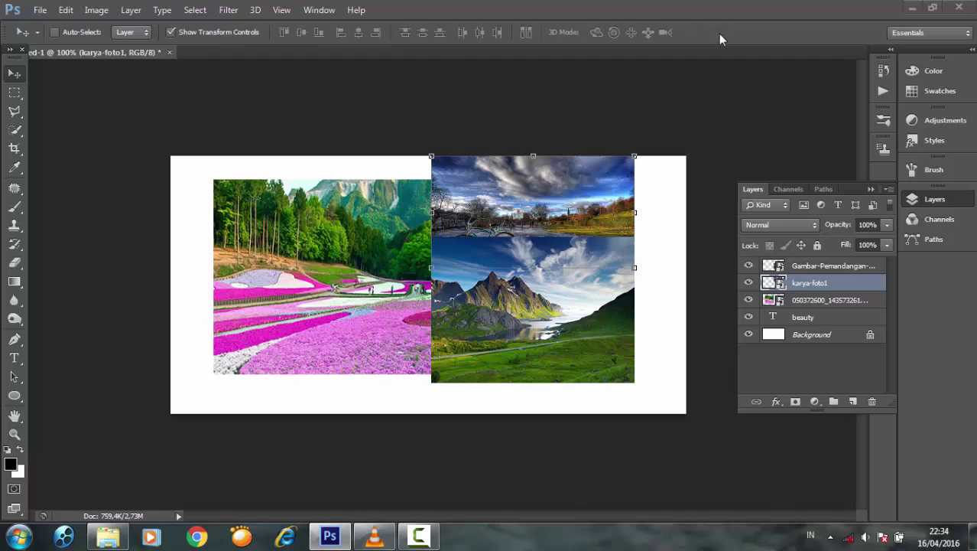
pyautogui.keyDown('shift'); pyautogui.click(803, 265); pyautogui.keyUp('shift')
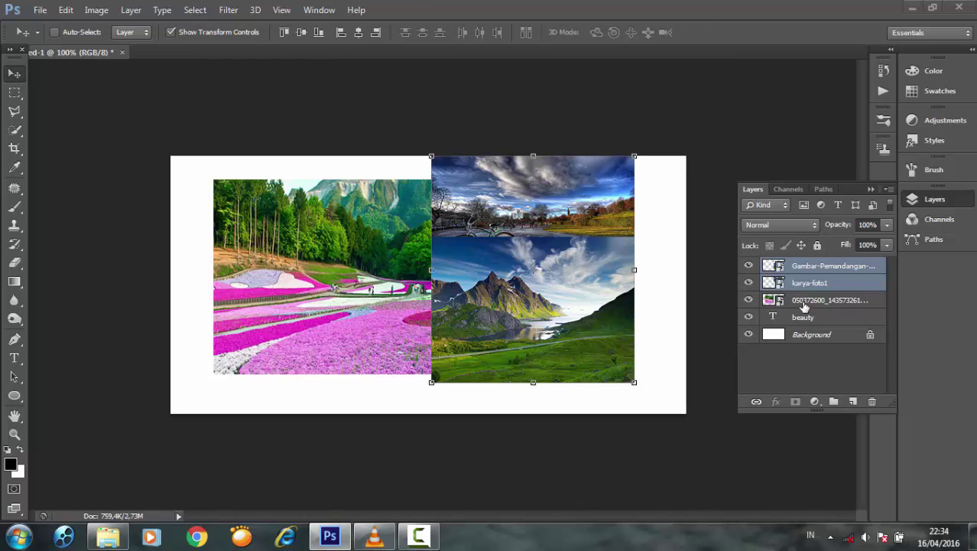
# Step: Merge the flower, mountain and bicycle photo layers into one Gambar-Pemandangan-Alam-Indah1 layer
pyautogui.keyDown('shift'); pyautogui.click(804, 301); pyautogui.keyUp('shift')
pyautogui.rightClick(804, 305)
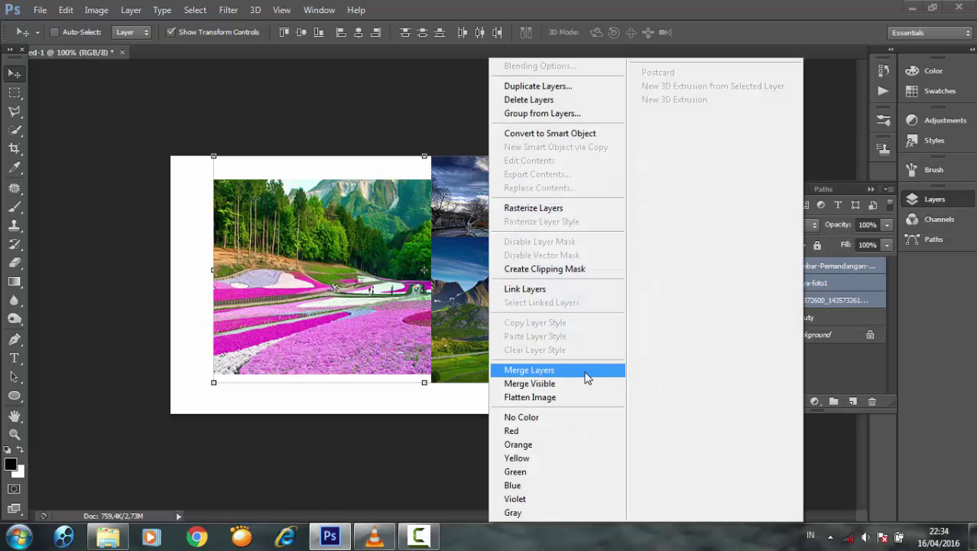
pyautogui.click(535, 369)
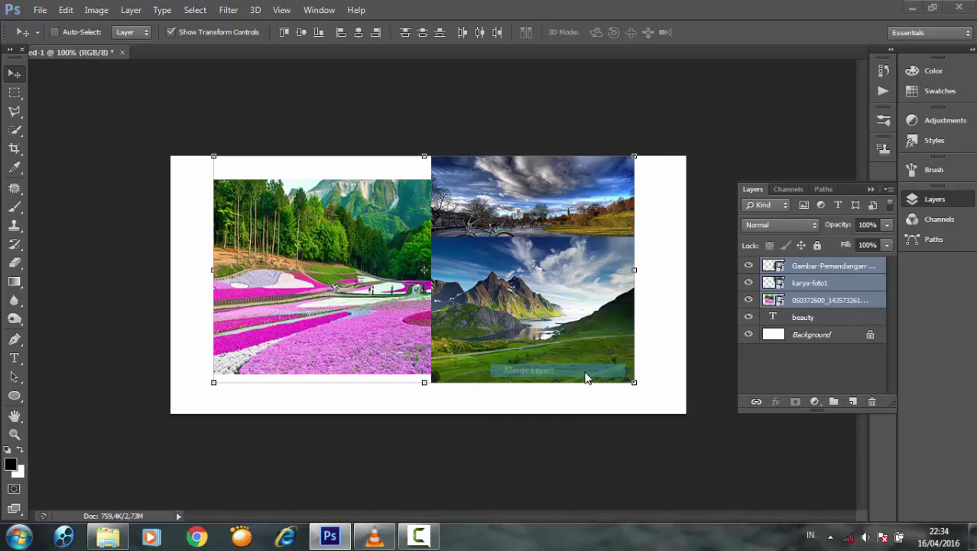
pyautogui.rightClick(815, 271)
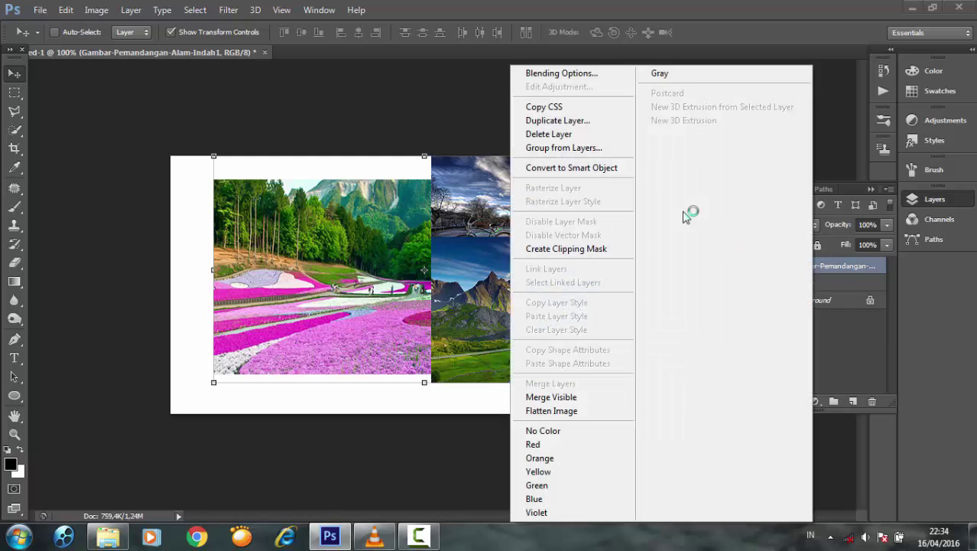
# Step: Clip the merged photo layer inside BEAUTY and stretch the text taller and wider
pyautogui.click(561, 252)
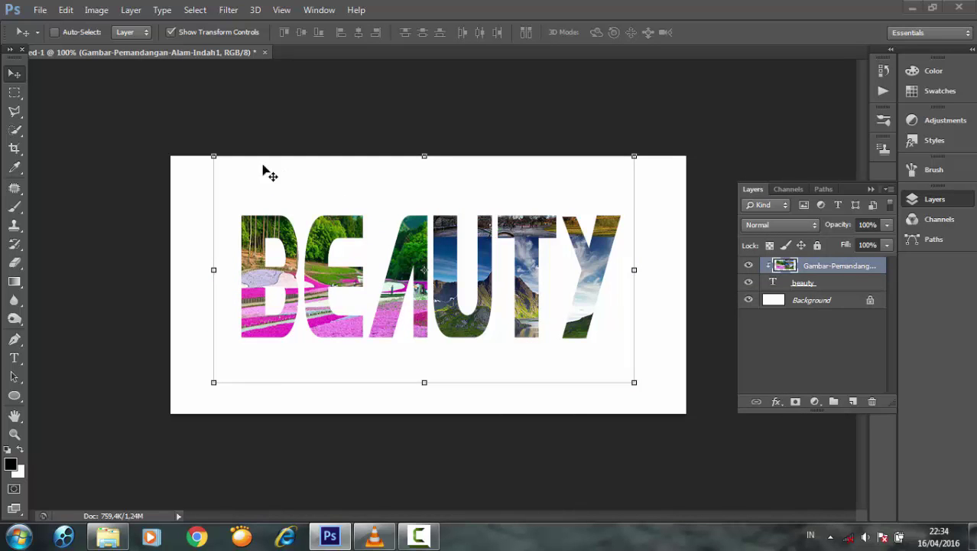
pyautogui.click(803, 284)
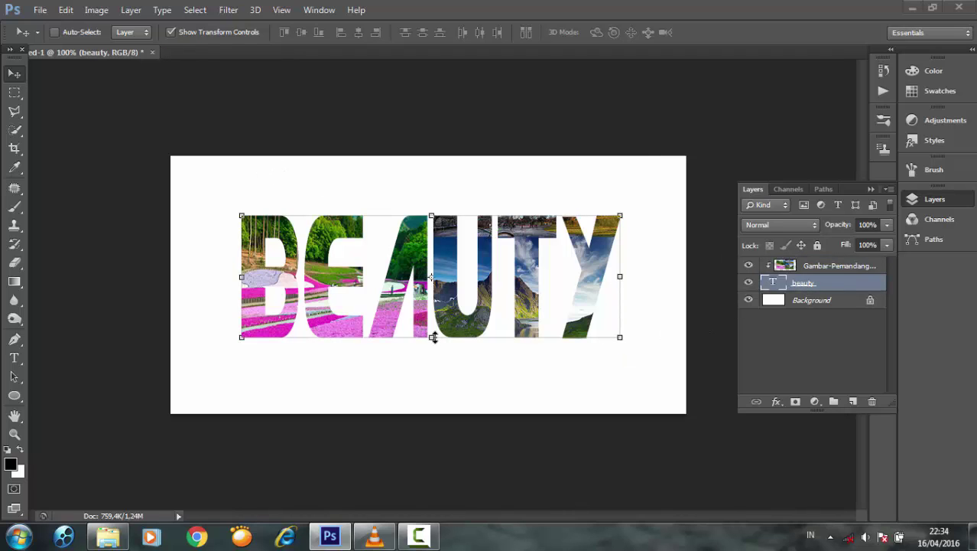
pyautogui.moveTo(431, 340); pyautogui.dragTo(433, 369)
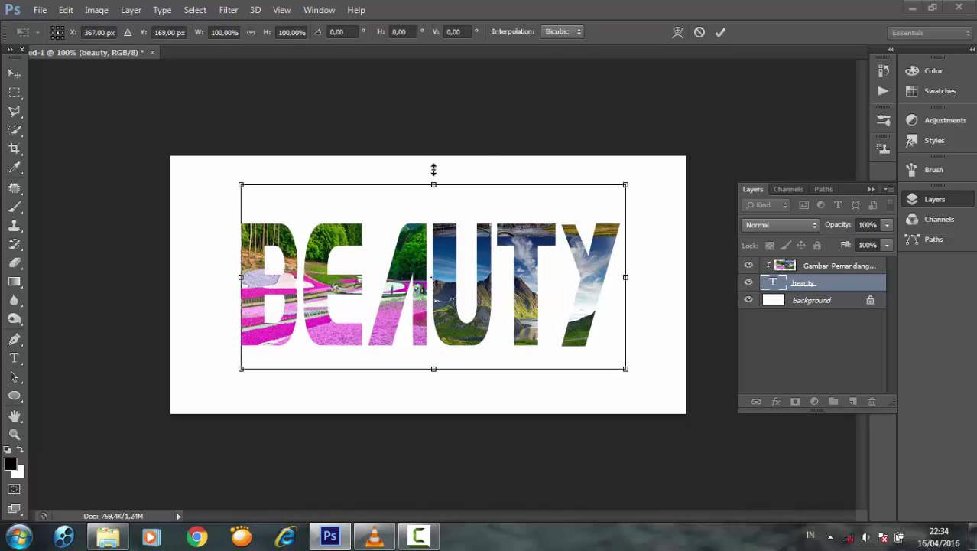
pyautogui.moveTo(434, 169); pyautogui.dragTo(434, 150)
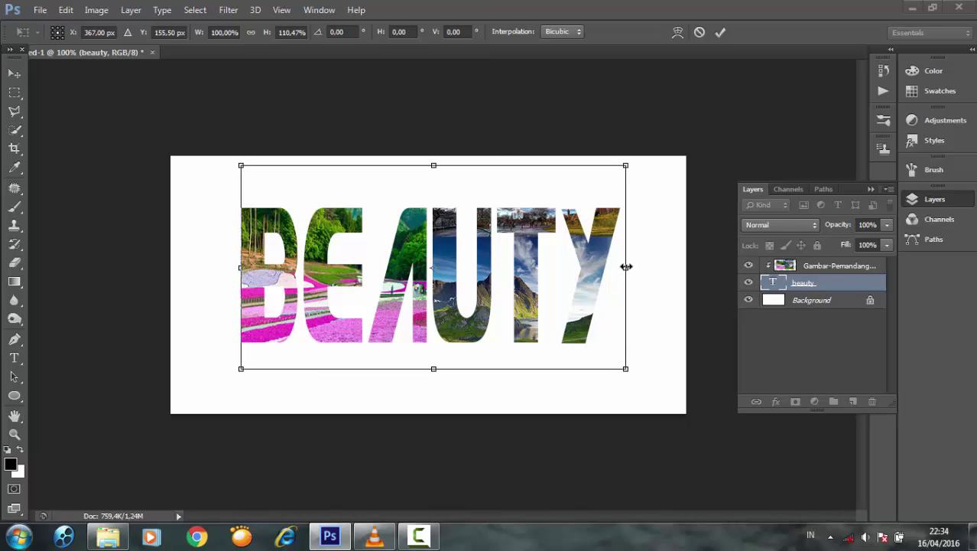
pyautogui.moveTo(626, 267); pyautogui.dragTo(650, 267)
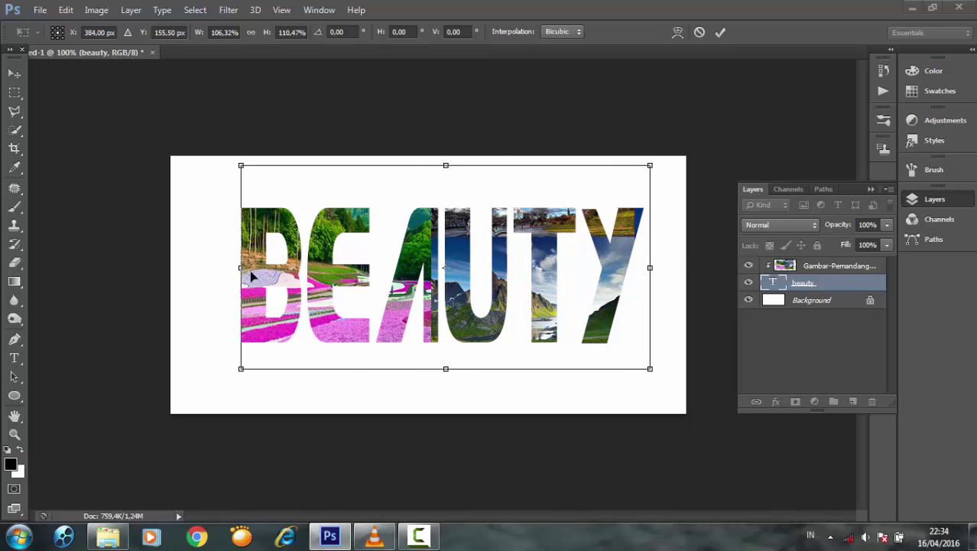
pyautogui.moveTo(240, 268); pyautogui.dragTo(214, 268)
# Step: Reposition the enlarged word over the canvas centre and commit the 113.38% × 110.47% transform
pyautogui.moveTo(518, 343); pyautogui.dragTo(807, 387)
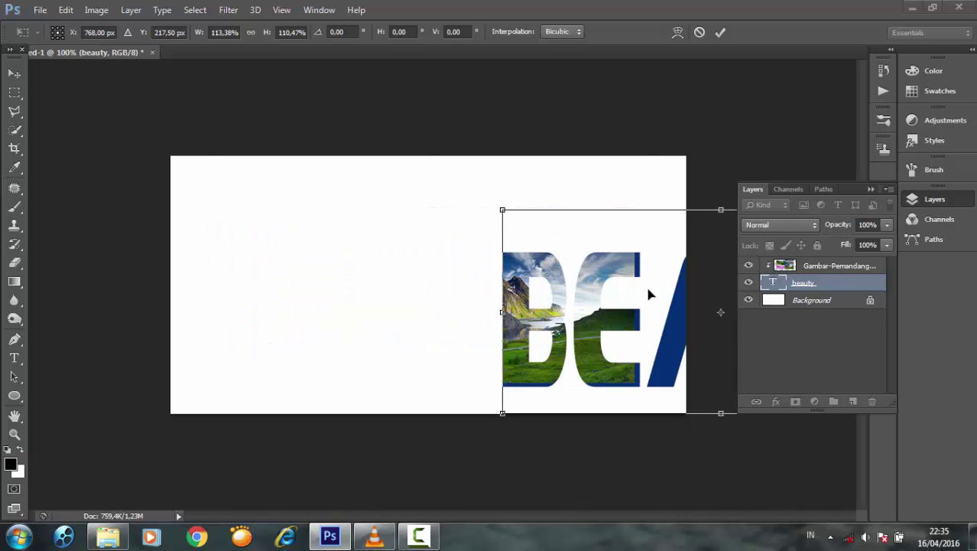
pyautogui.moveTo(701, 315); pyautogui.dragTo(392, 270)
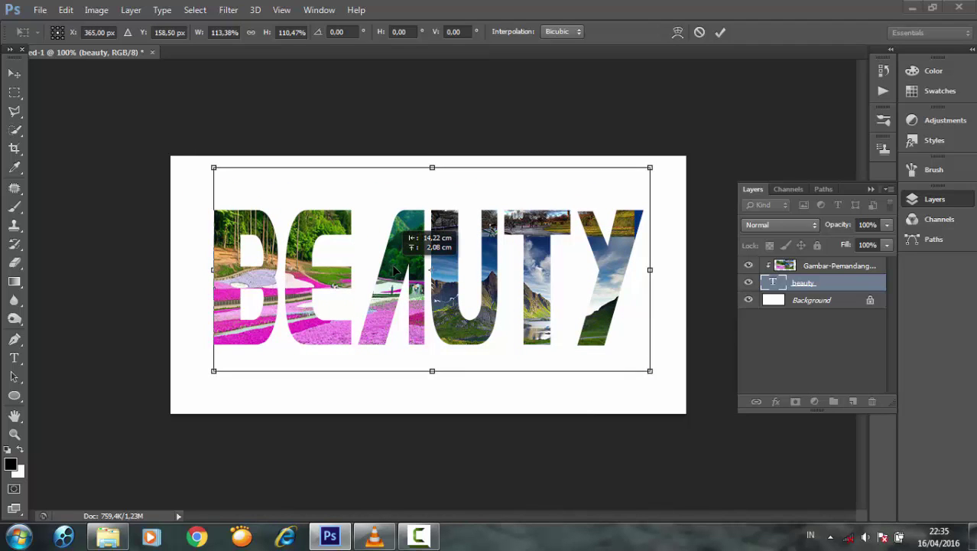
pyautogui.moveTo(393, 268); pyautogui.dragTo(395, 270)
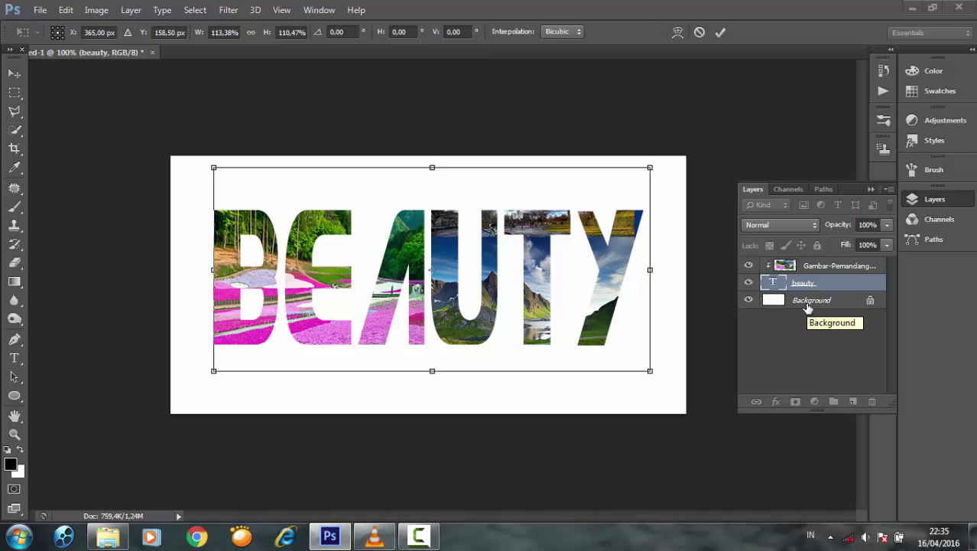
pyautogui.click(720, 34)
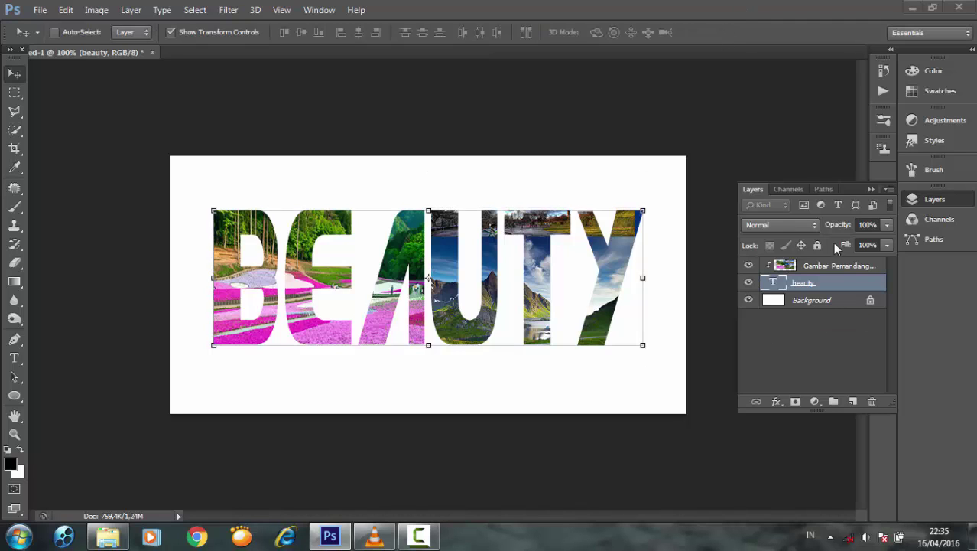
# Step: Align the beauty layer's vertical centre to the Background, then reselect only Background
pyautogui.keyDown('shift'); pyautogui.click(802, 303); pyautogui.keyUp('shift')
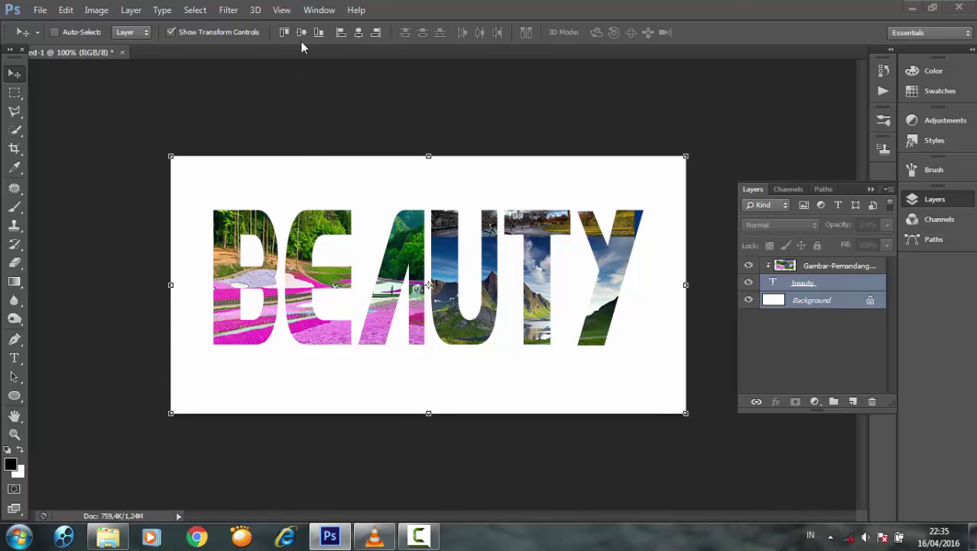
pyautogui.click(358, 33)
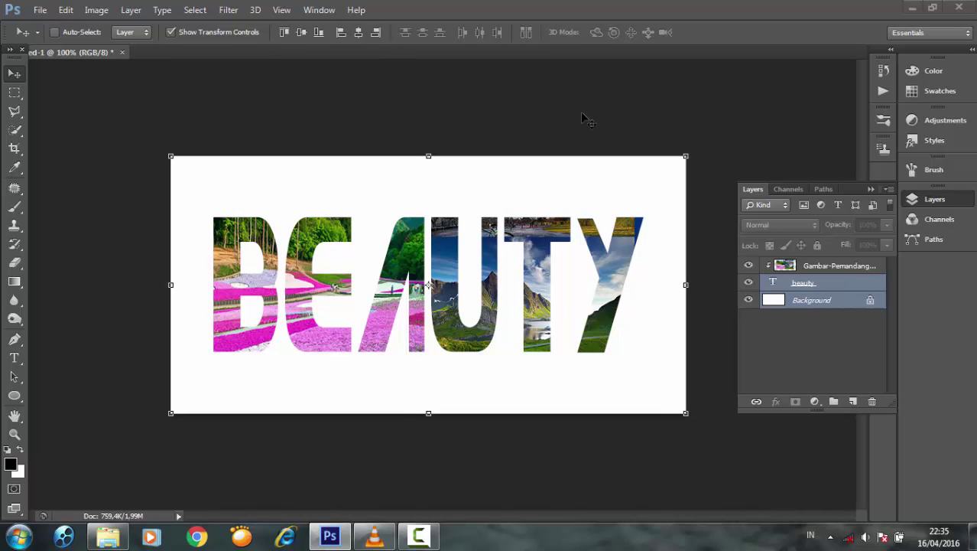
pyautogui.click(796, 303)
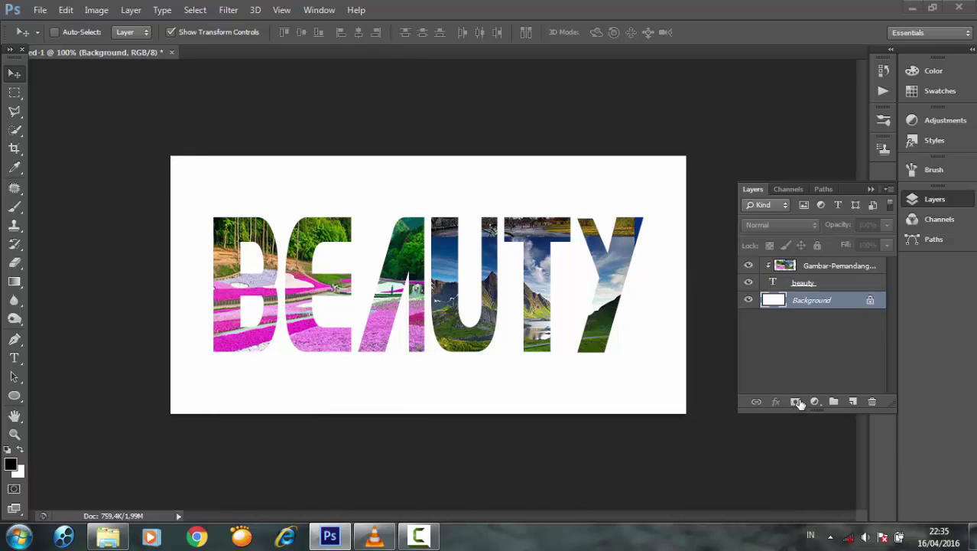
# Step: Add a Gradient Fill layer above Background: Radial style, Reverse ticked, 515% scale
pyautogui.click(816, 404)
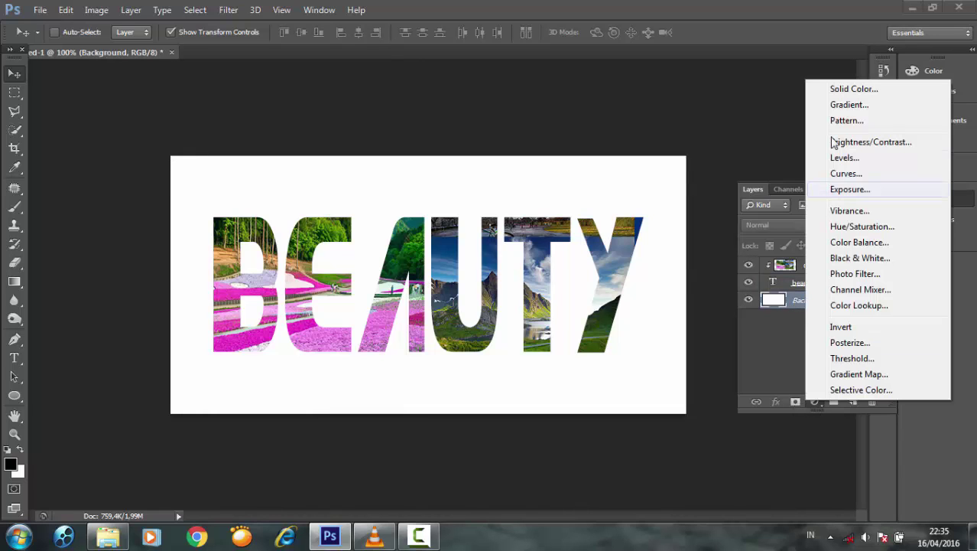
pyautogui.click(835, 107)
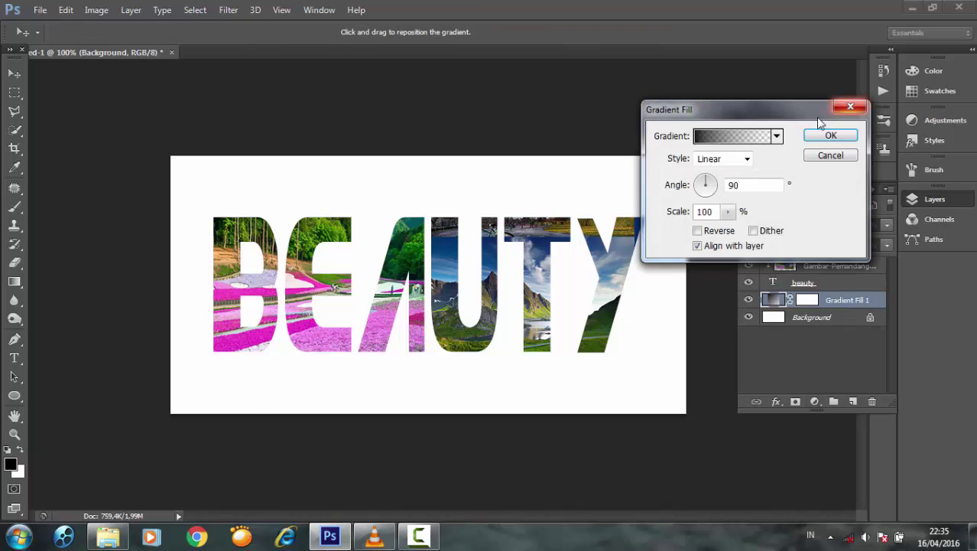
pyautogui.click(777, 137)
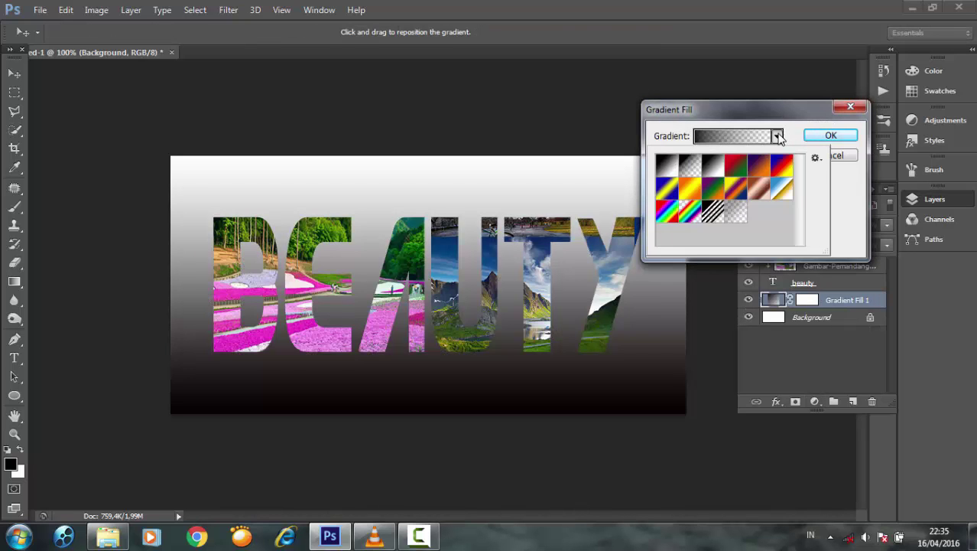
pyautogui.click(777, 137)
pyautogui.click(745, 160)
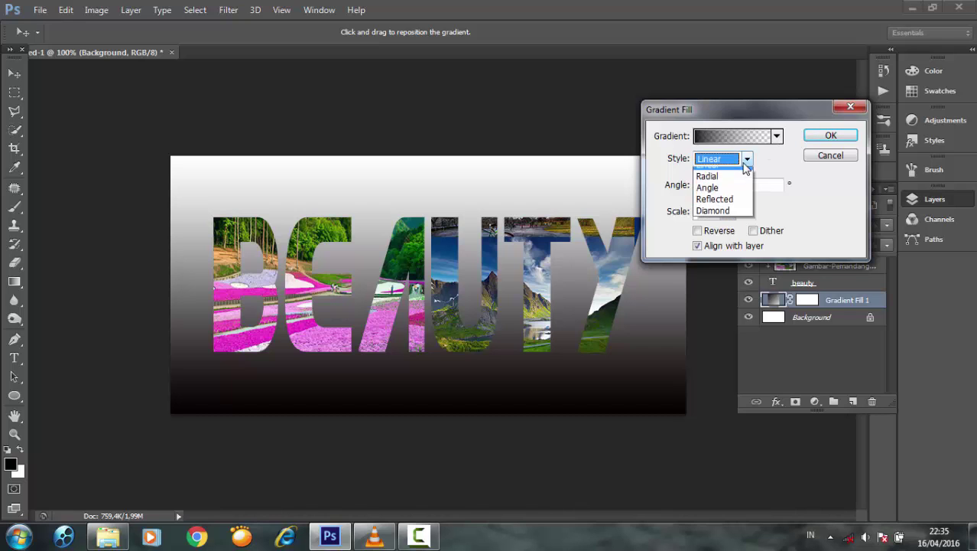
pyautogui.click(715, 180)
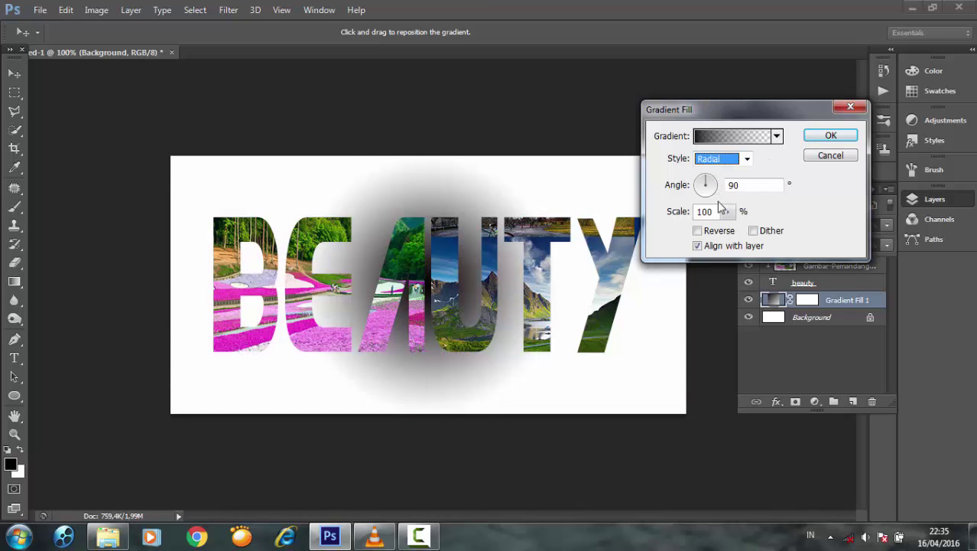
pyautogui.click(697, 231)
pyautogui.click(728, 212)
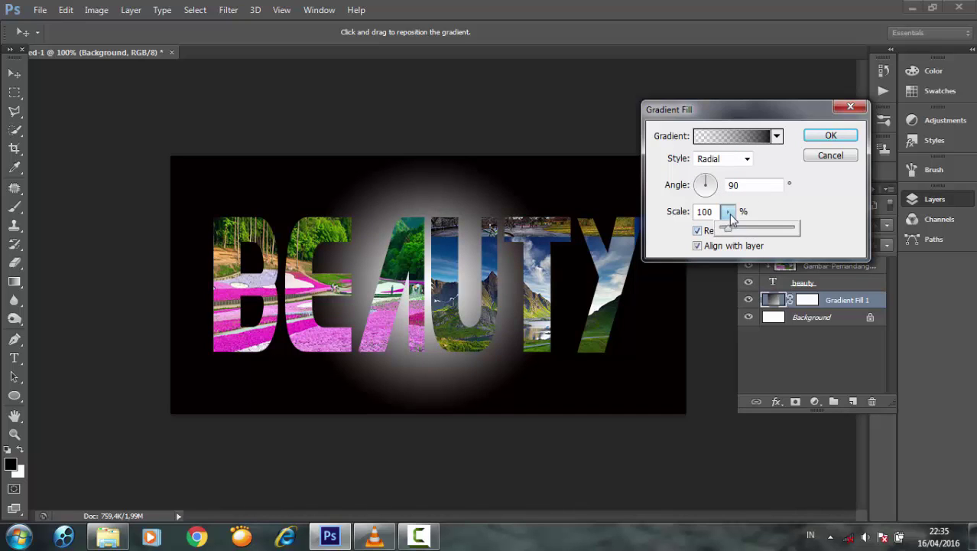
pyautogui.moveTo(727, 228)
pyautogui.mouseDown()
pyautogui.moveTo(767, 233)
pyautogui.moveTo(747, 233)
pyautogui.moveTo(755, 231)
pyautogui.mouseUp()
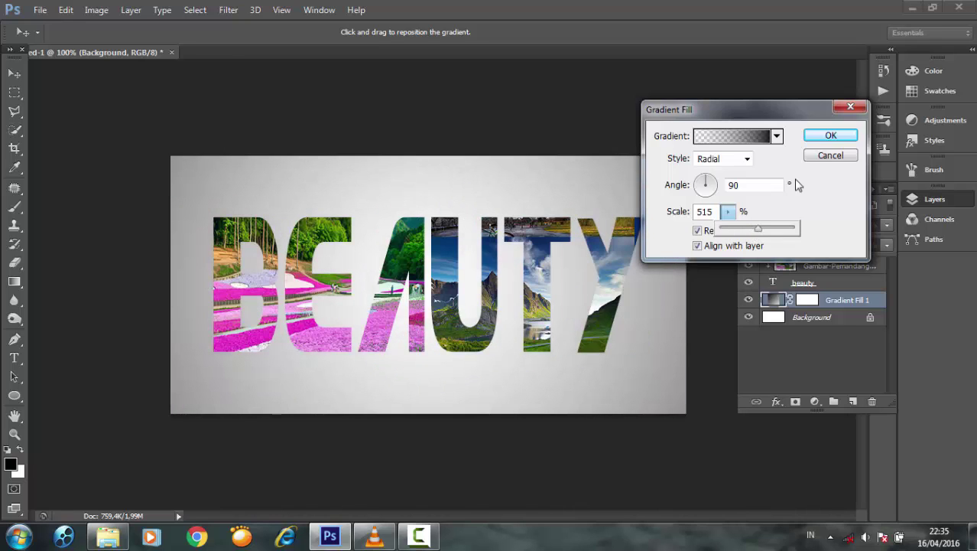
pyautogui.click(827, 136)
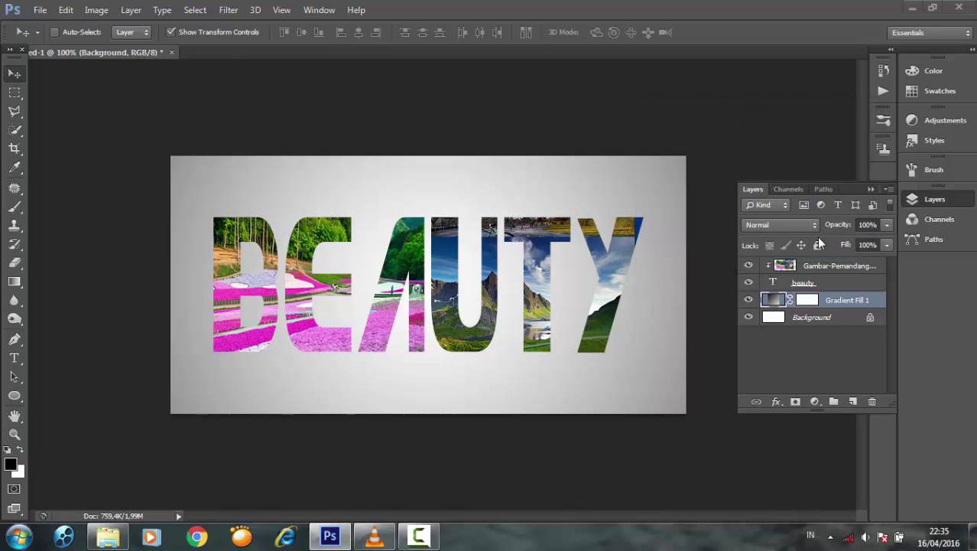
# Step: Apply Bevel & Emboss, Inner Shadow, Inner Glow, Outer Glow and Drop Shadow to the beauty text
pyautogui.click(803, 285)
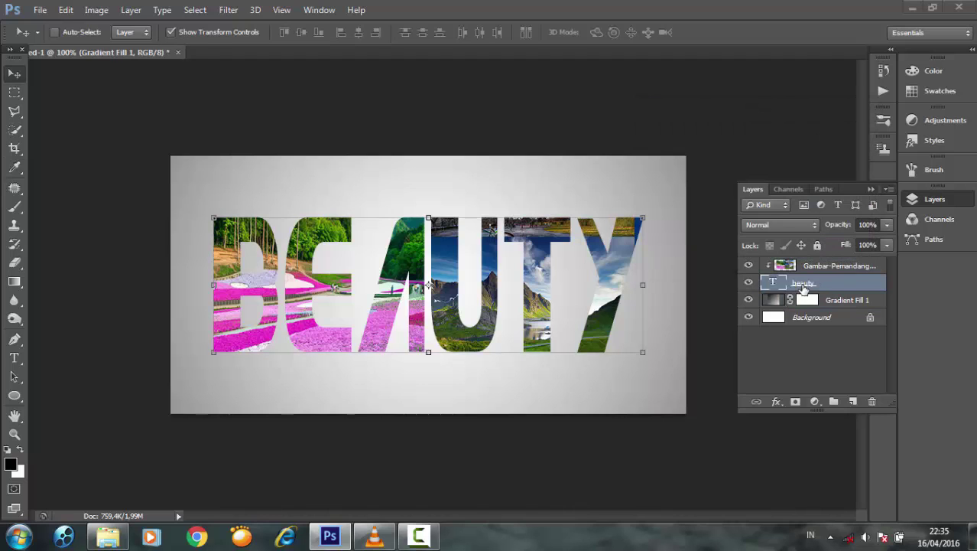
pyautogui.click(775, 402)
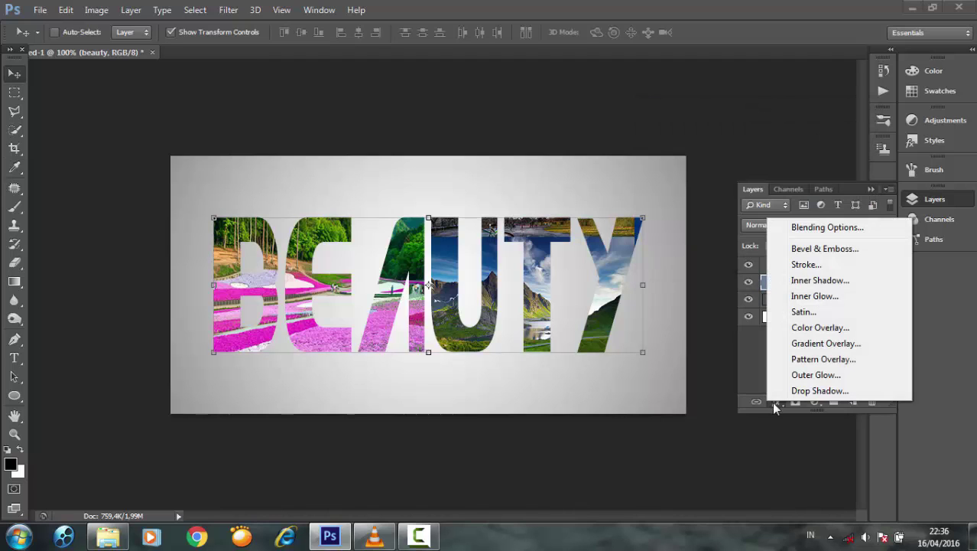
pyautogui.click(814, 227)
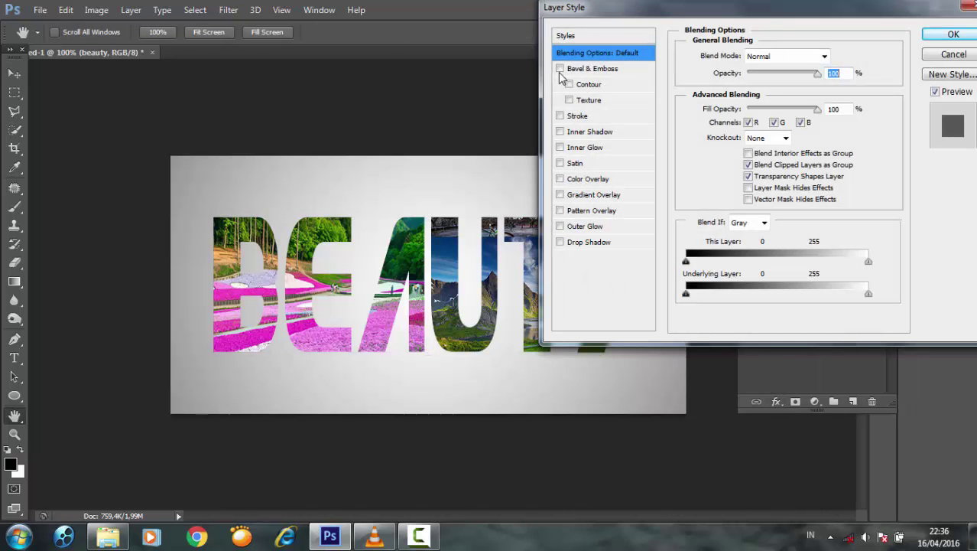
pyautogui.click(560, 69)
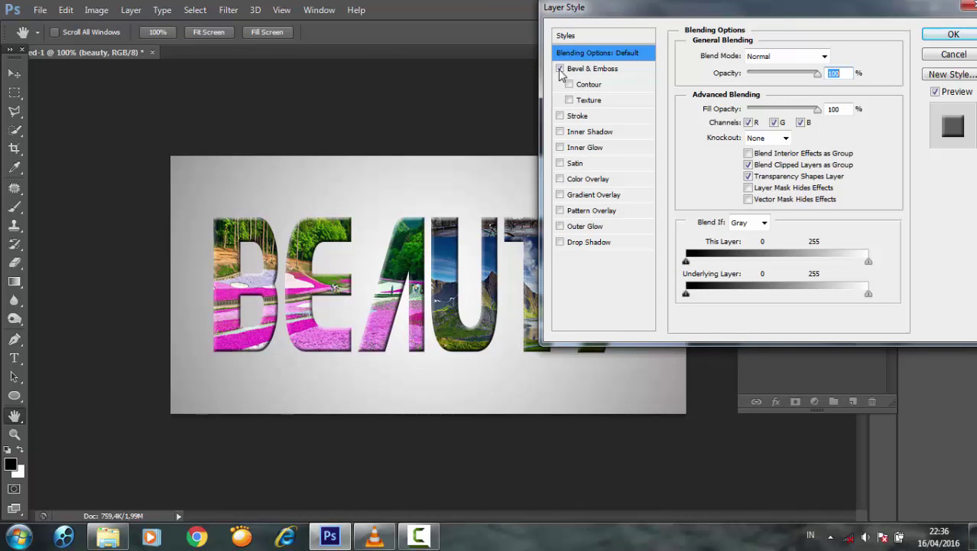
pyautogui.click(560, 116)
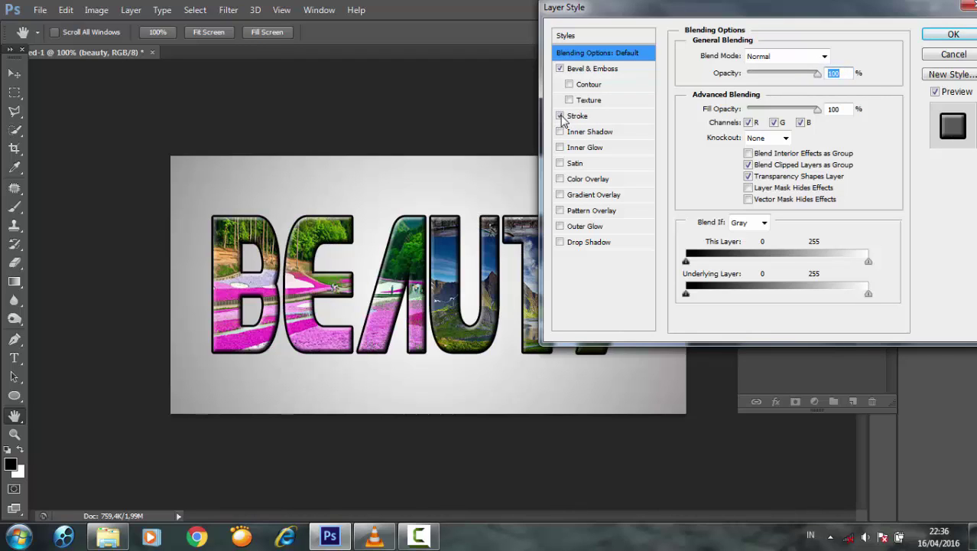
pyautogui.click(560, 116)
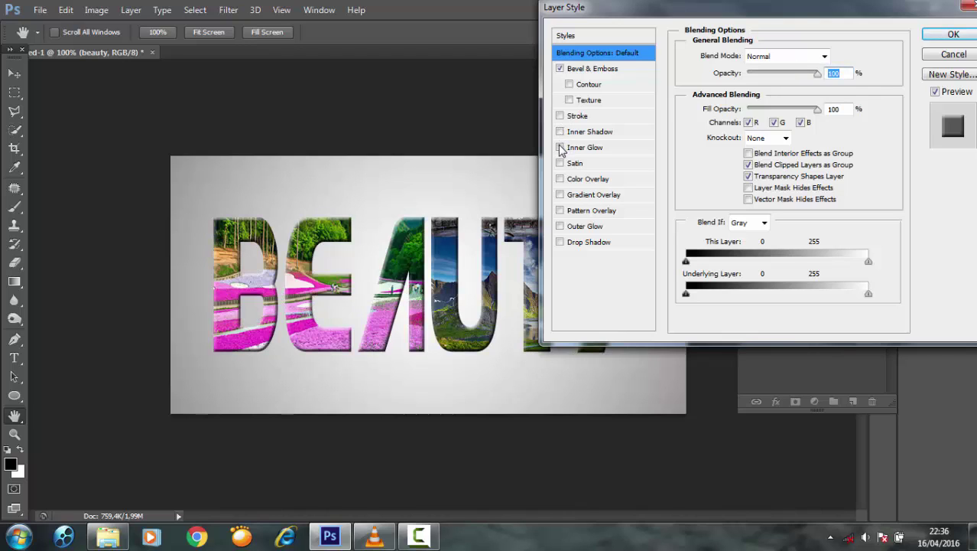
pyautogui.click(560, 147)
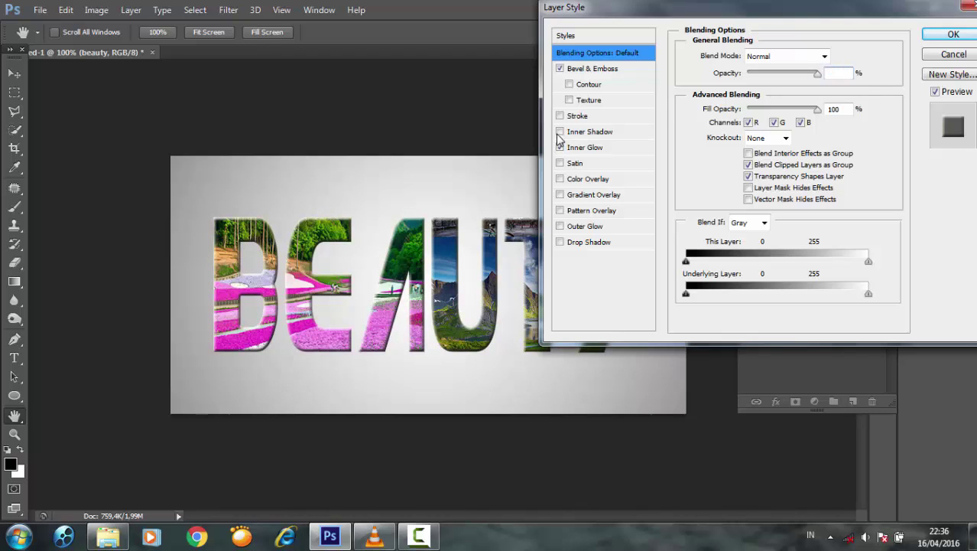
pyautogui.click(559, 135)
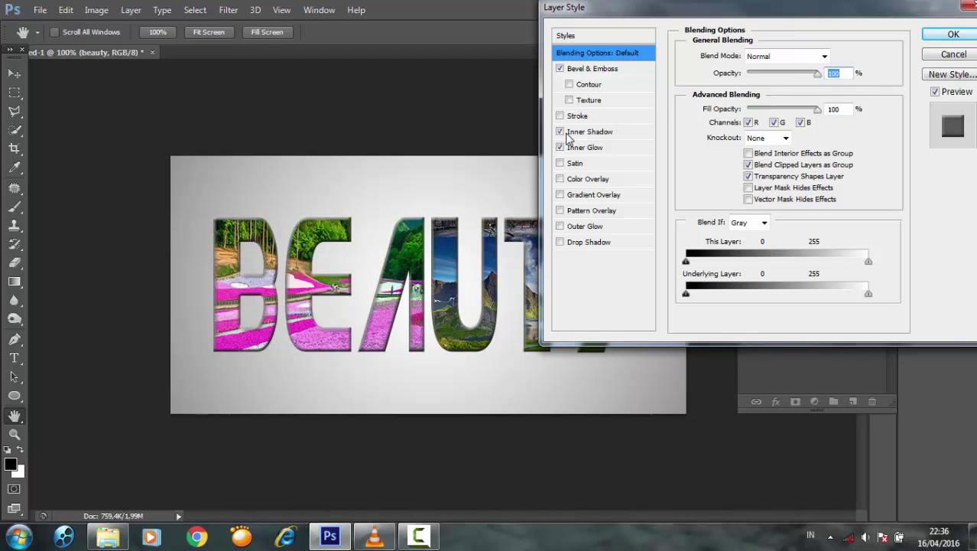
pyautogui.click(561, 228)
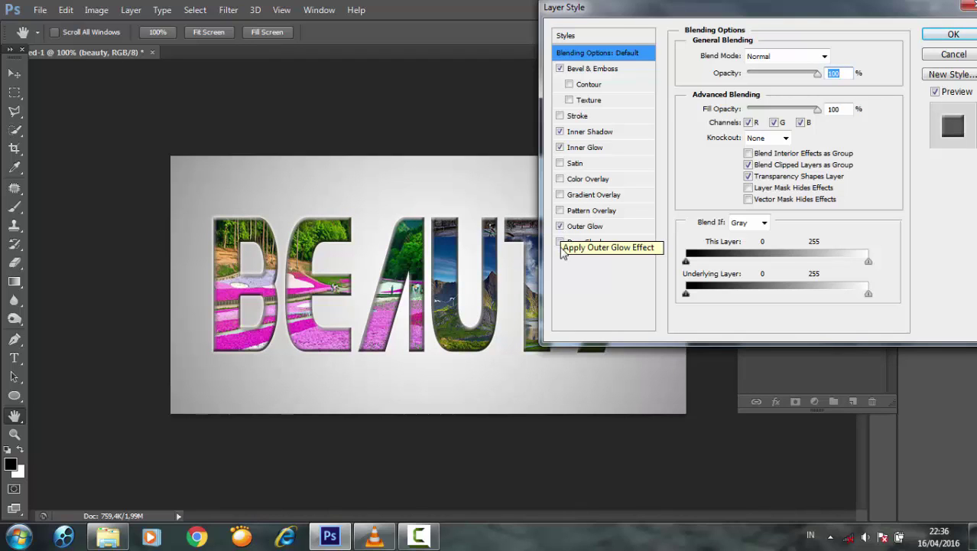
pyautogui.click(560, 243)
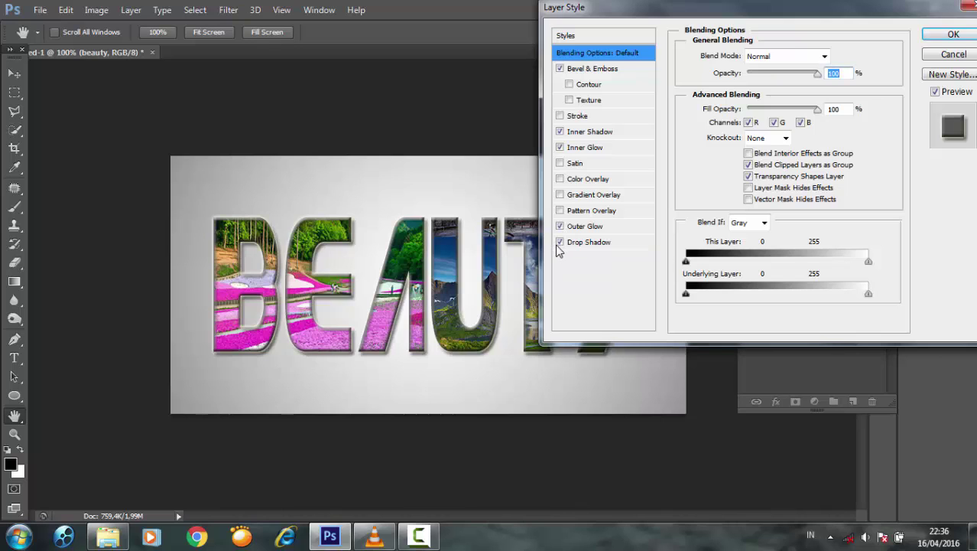
pyautogui.click(952, 35)
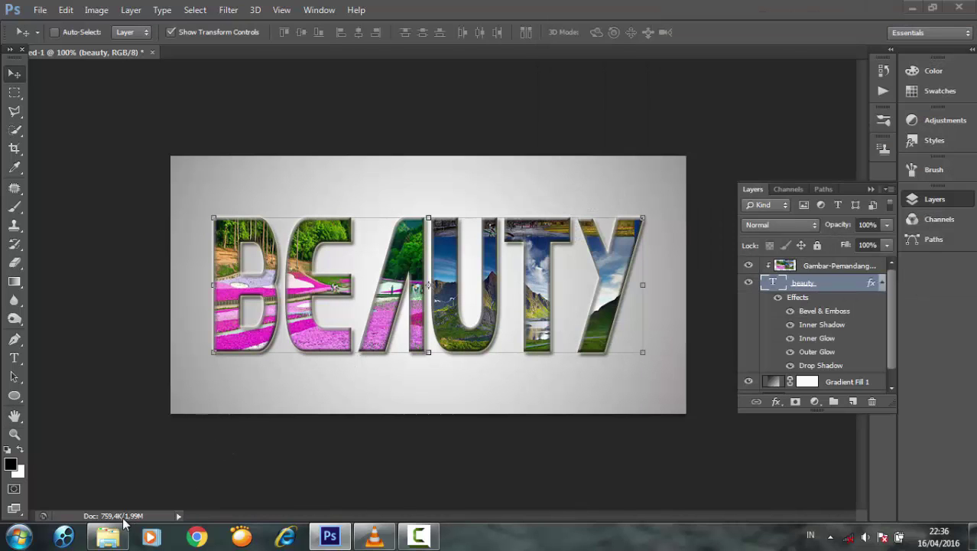
# Step: Browse in Windows Explorer to the FILER WARNA folder on DATA2 (D:)
pyautogui.click(109, 538)
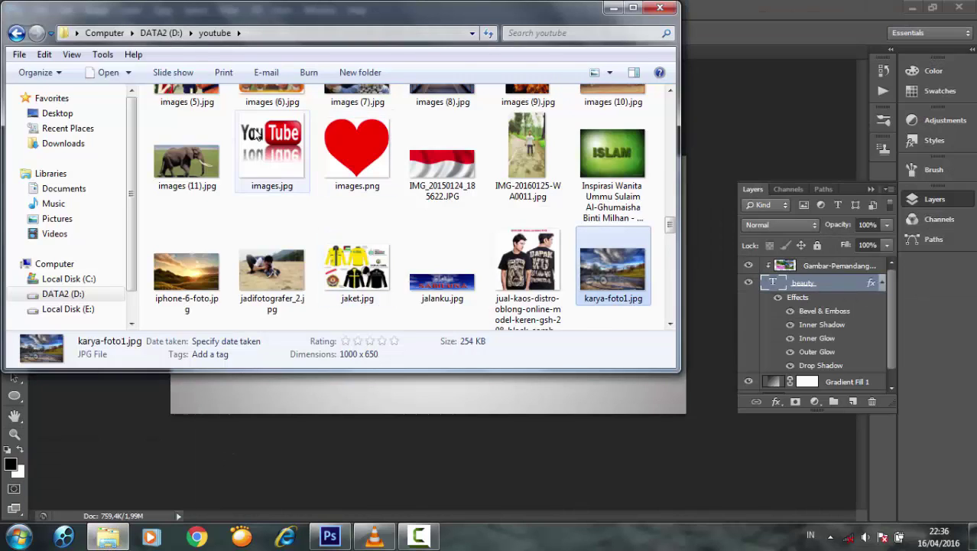
pyautogui.click(55, 295)
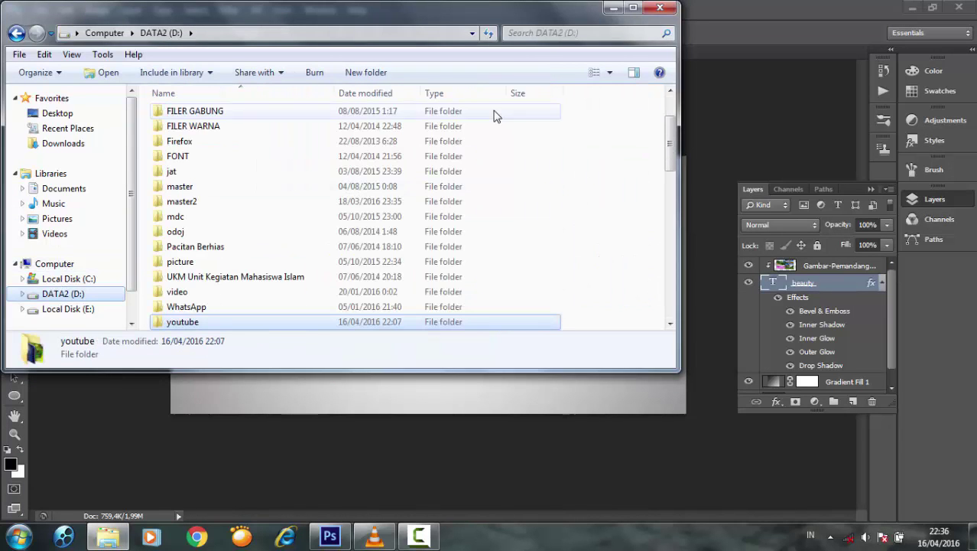
pyautogui.doubleClick(484, 125)
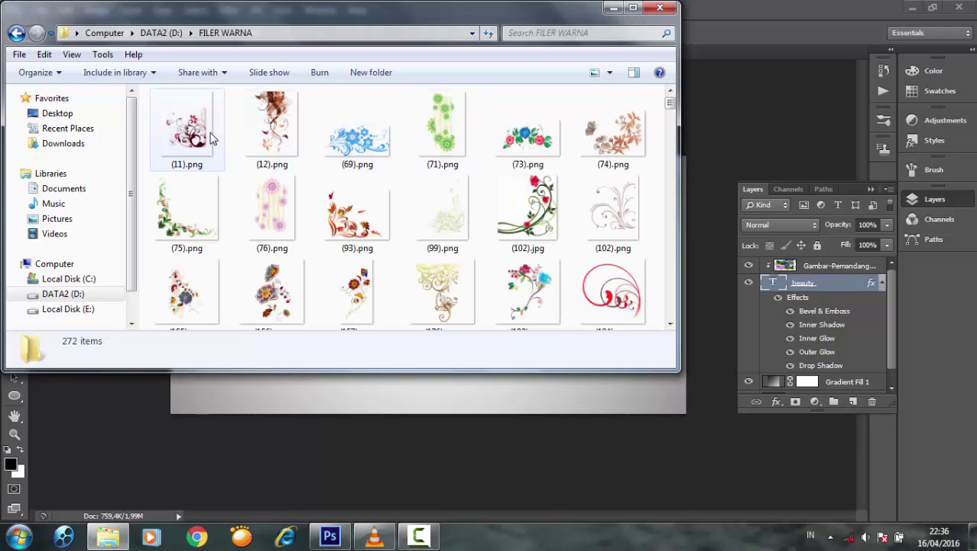
# Step: Drag (11).png into Photoshop, delete the misplaced ornament, and reselect the photo layer
pyautogui.moveTo(213, 137); pyautogui.dragTo(390, 298)
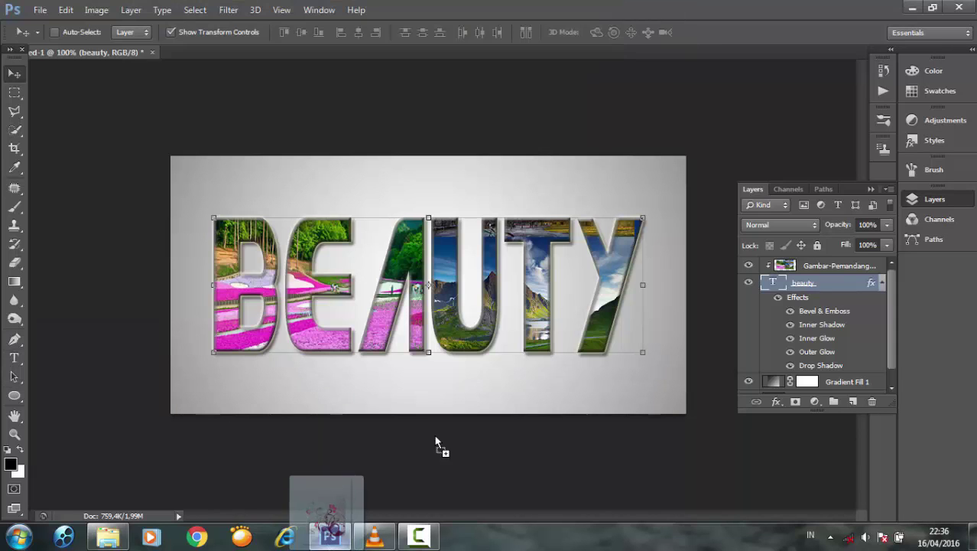
pyautogui.moveTo(390, 297)
pyautogui.mouseDown()
pyautogui.moveTo(460, 421)
pyautogui.moveTo(476, 401)
pyautogui.mouseUp()
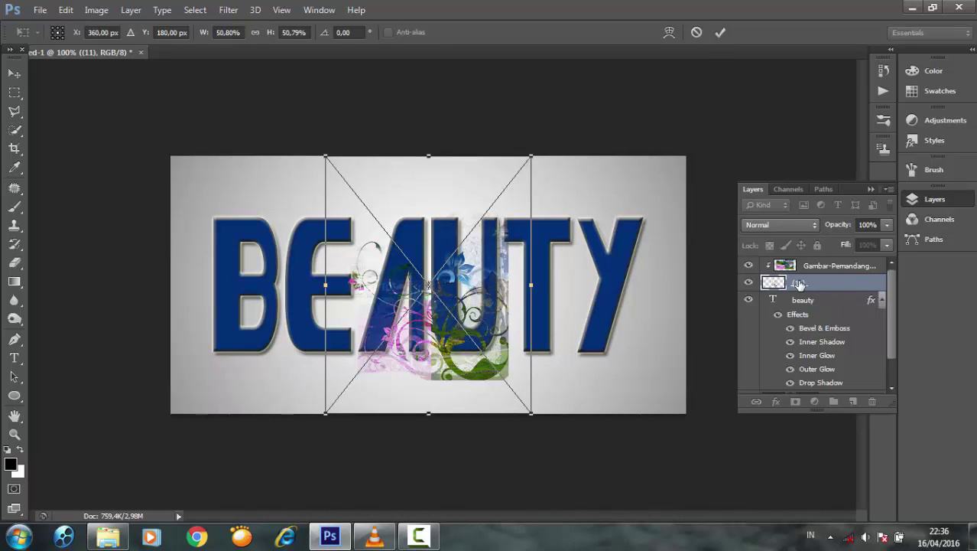
pyautogui.click(696, 32)
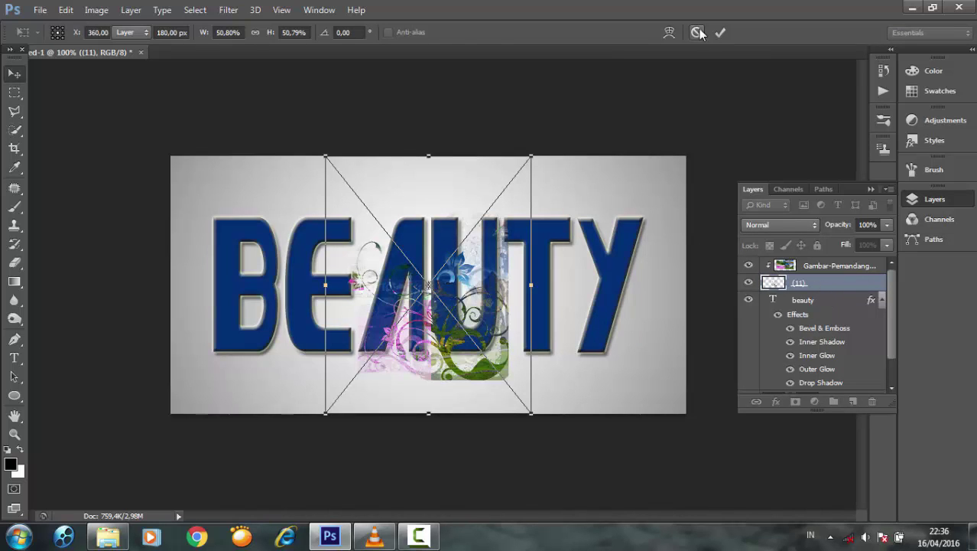
pyautogui.click(856, 267)
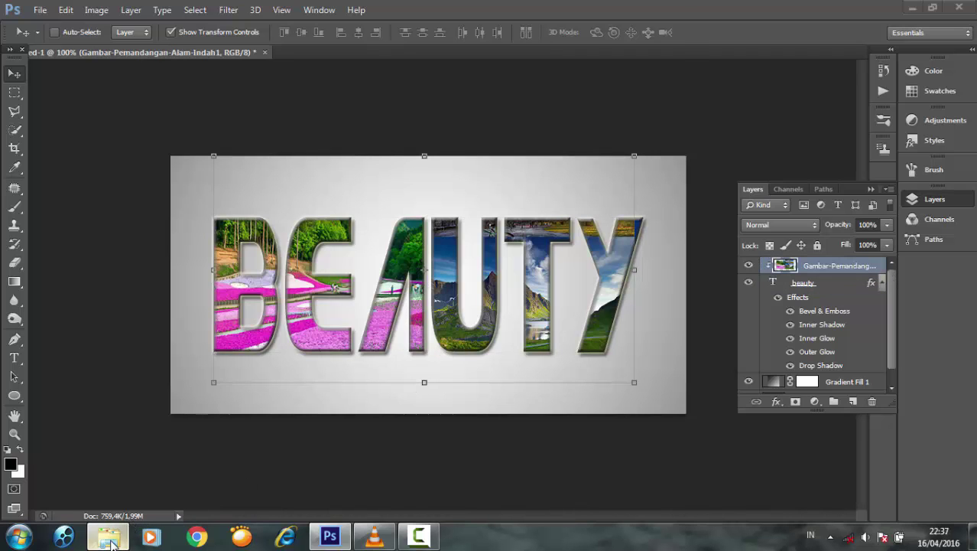
# Step: Place the (11) floral ornament toward the lower-right canvas, widen it slightly, and commit
pyautogui.click(108, 536)
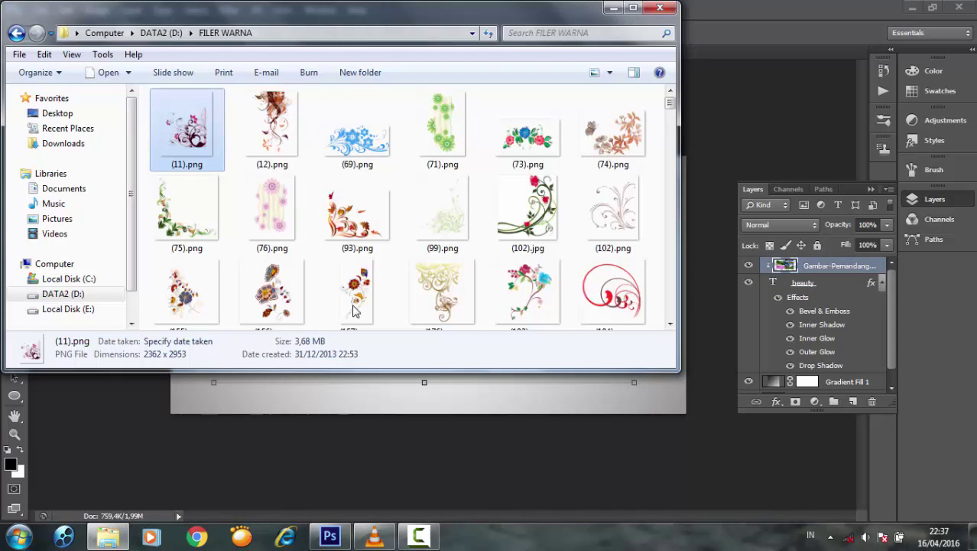
pyautogui.click(330, 536)
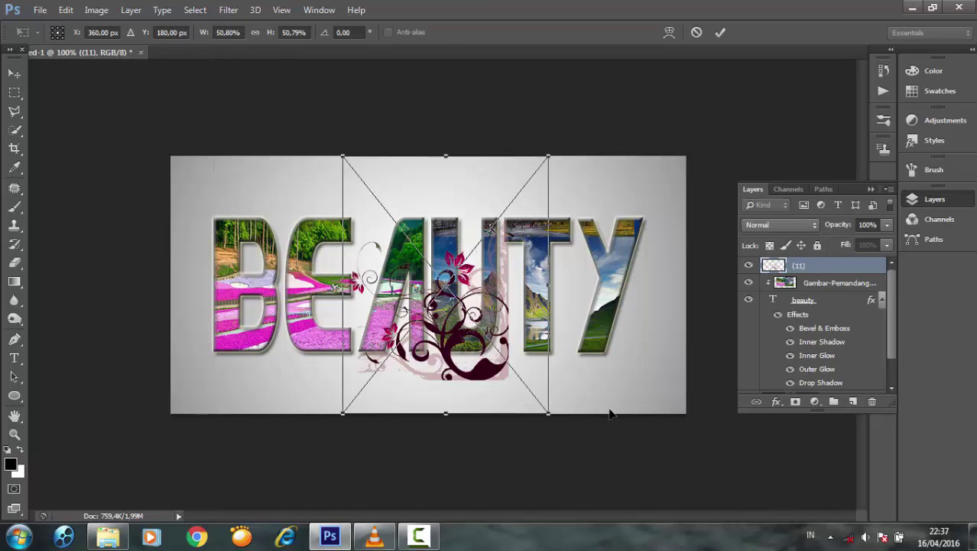
pyautogui.moveTo(491, 366)
pyautogui.mouseDown()
pyautogui.moveTo(712, 419)
pyautogui.moveTo(728, 432)
pyautogui.mouseUp()
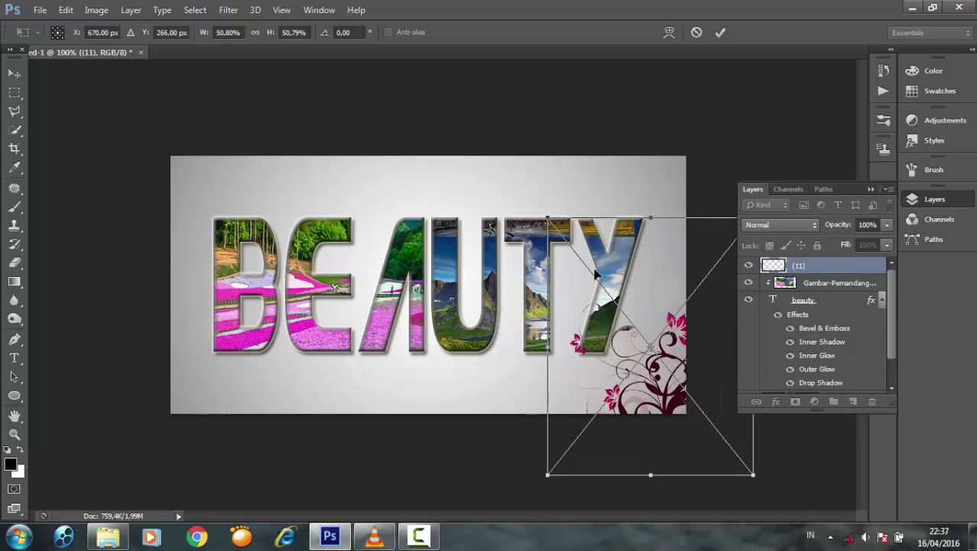
pyautogui.moveTo(543, 212); pyautogui.dragTo(531, 213)
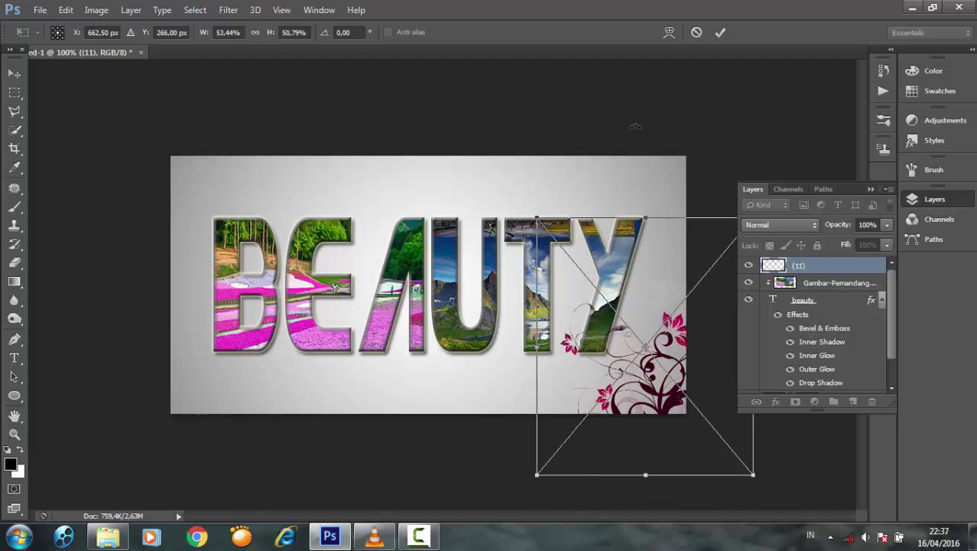
pyautogui.click(717, 37)
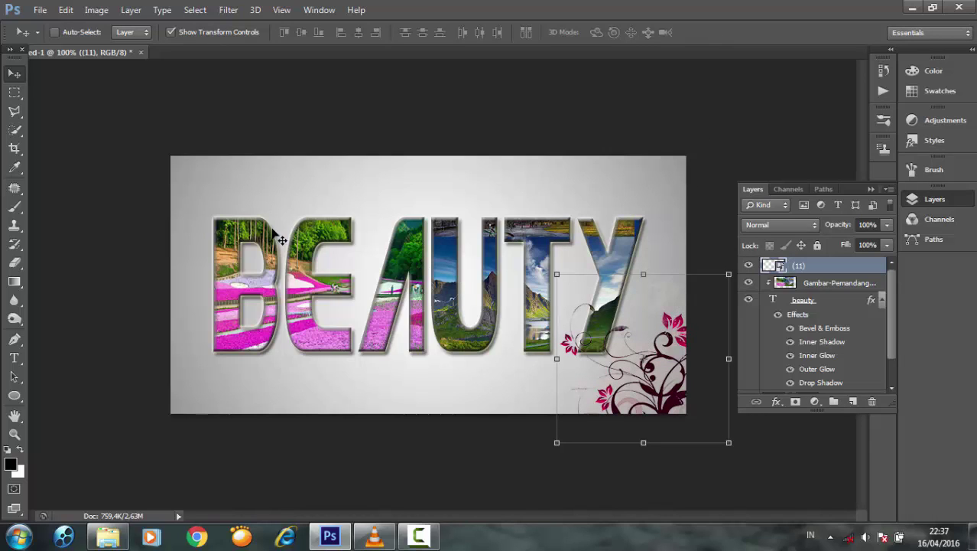
# Step: Fine-tune the ornament's position into the lower-right corner beside the letter Y
pyautogui.moveTo(497, 386); pyautogui.dragTo(667, 355)
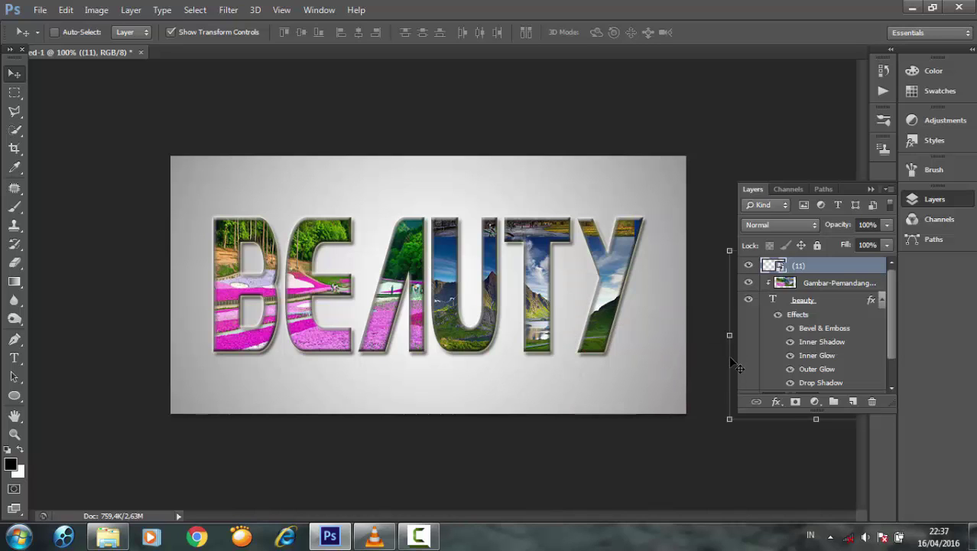
pyautogui.moveTo(729, 359); pyautogui.dragTo(556, 383)
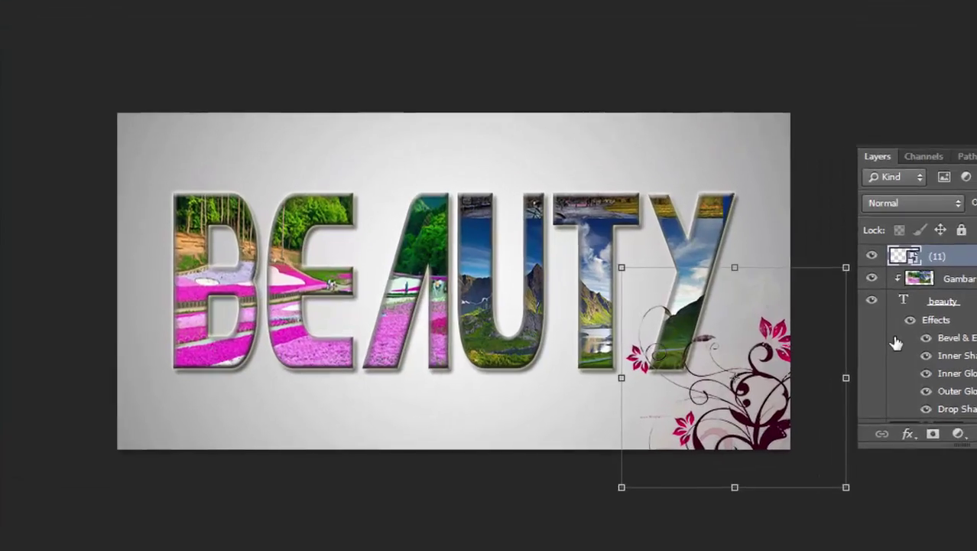
pyautogui.click(896, 343)
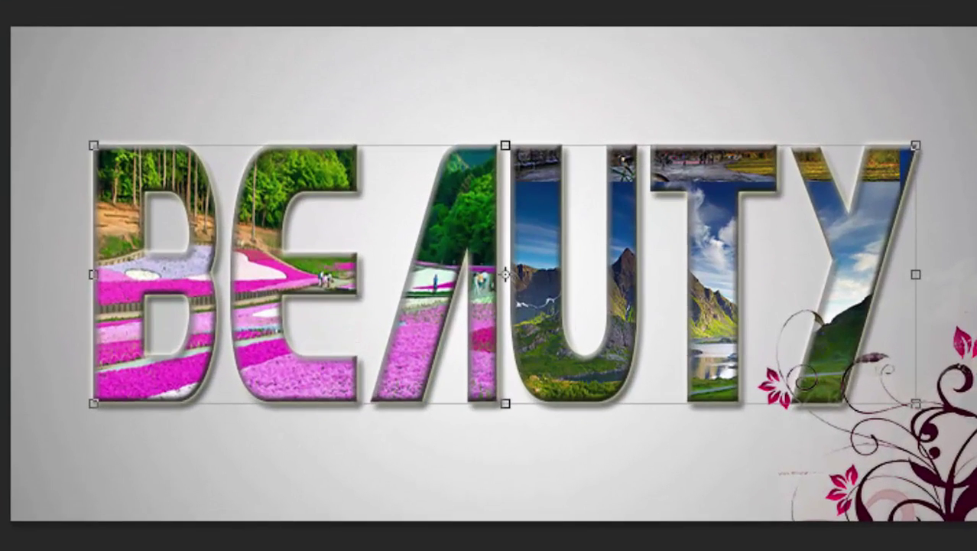